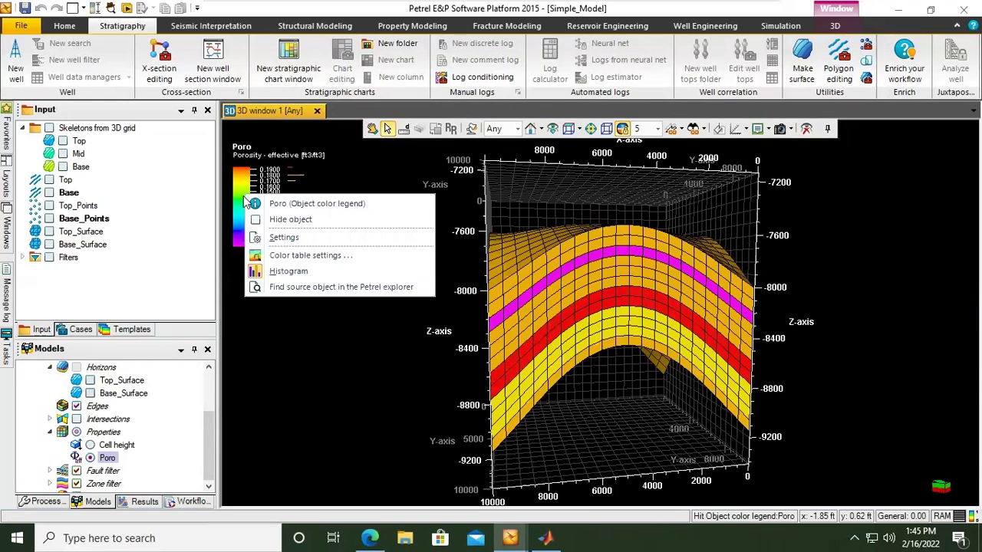
- Open the Poro legend's colour table settings and save the Simple_Model project at both prompts
click(244, 210)
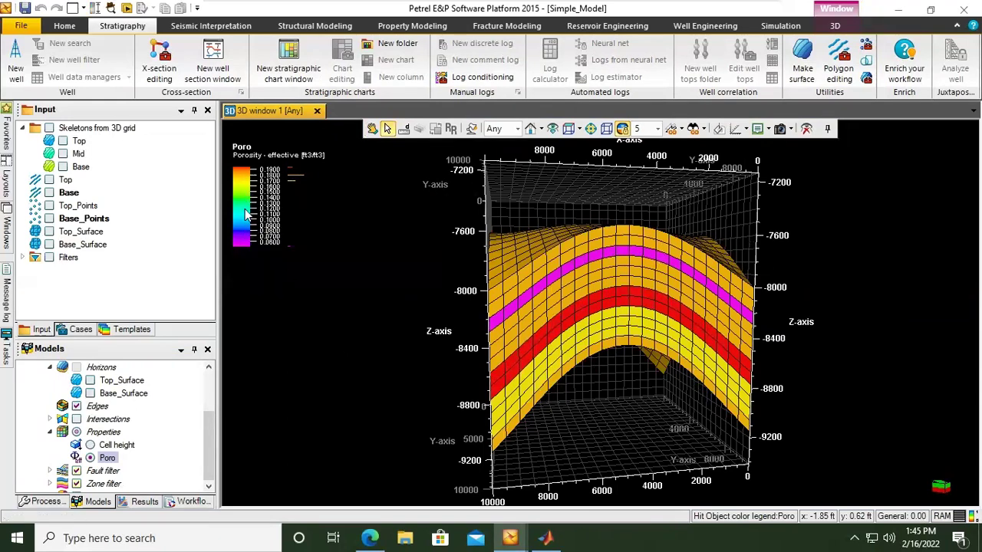
right_click(245, 210)
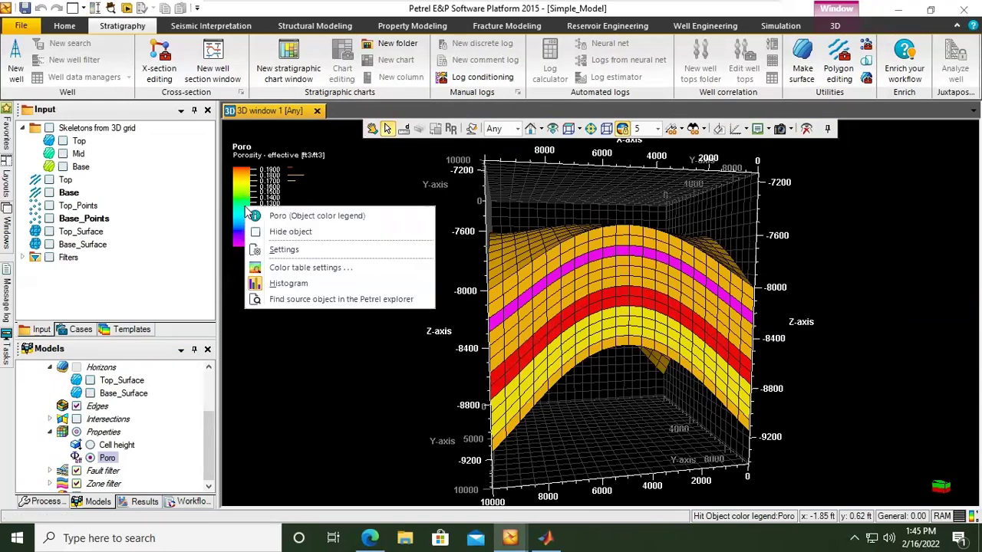
click(299, 270)
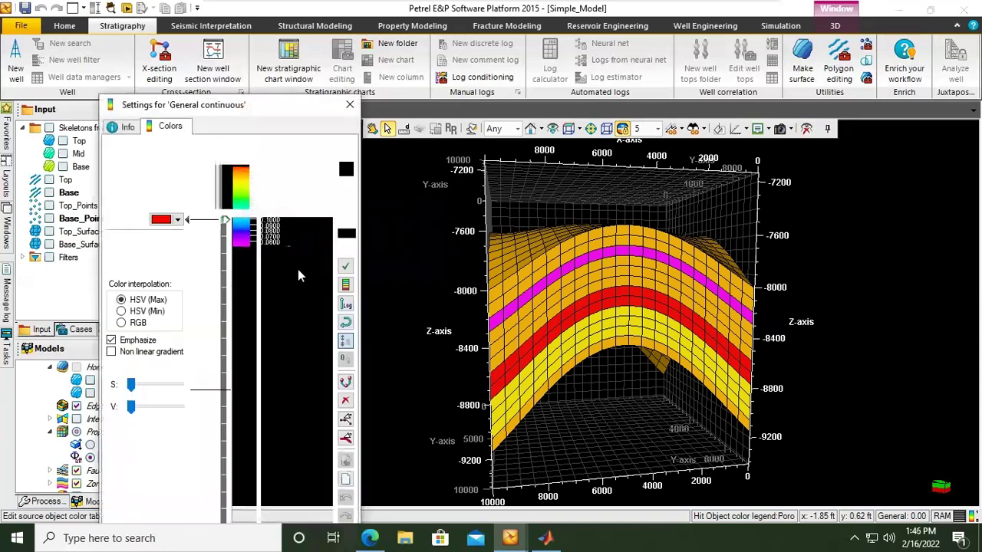
drag(265, 105, 286, 29)
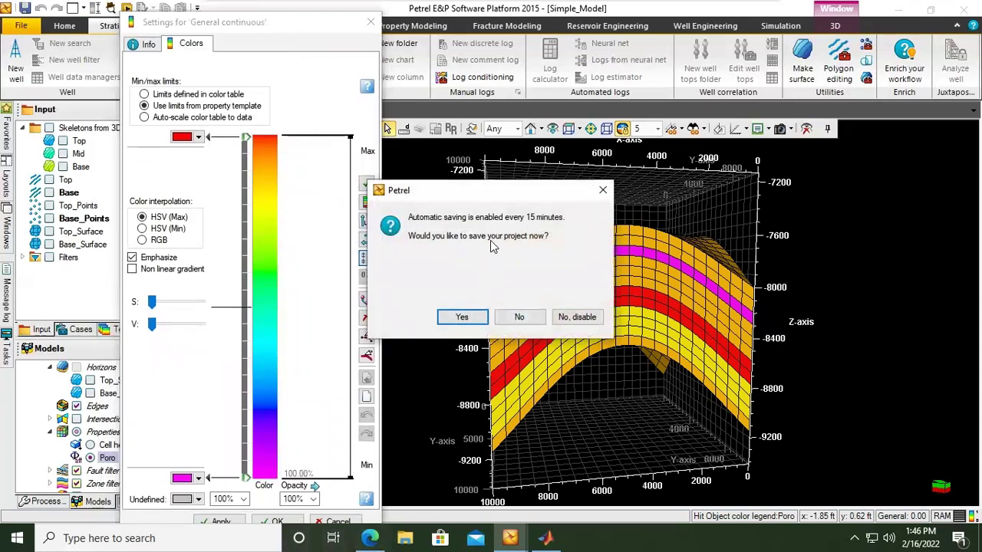
click(465, 318)
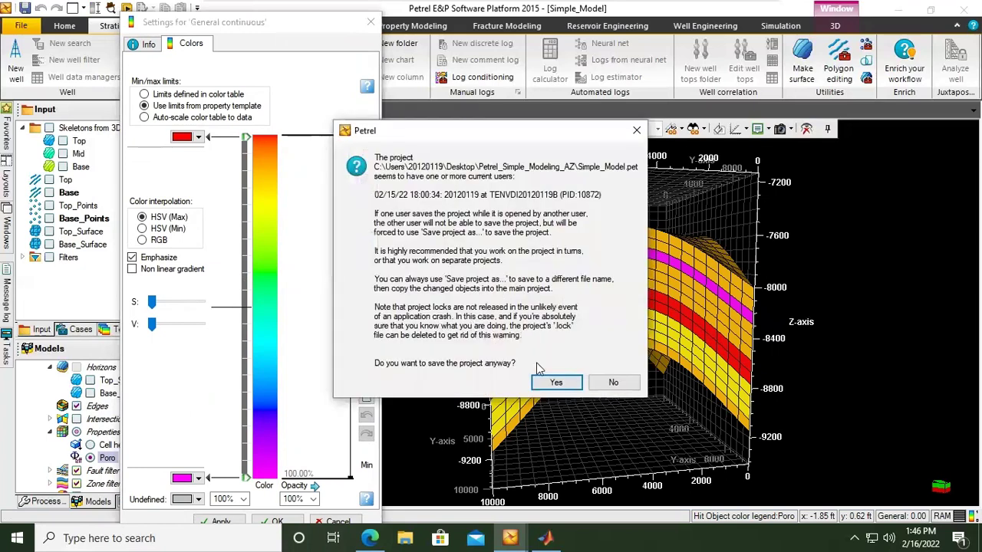
click(552, 378)
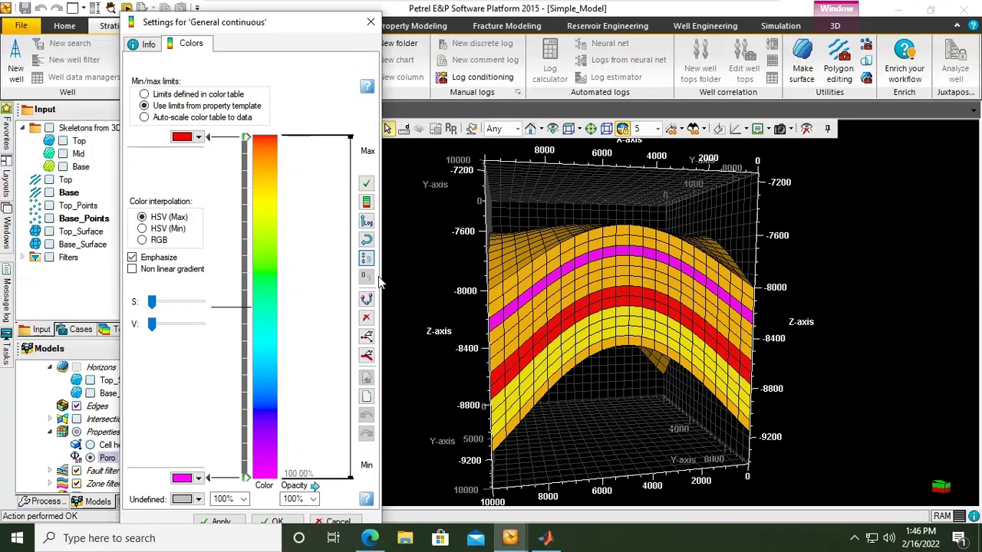
- Define the Poro colour limits in the table as Max 0.2 and Min 0, and apply
click(144, 94)
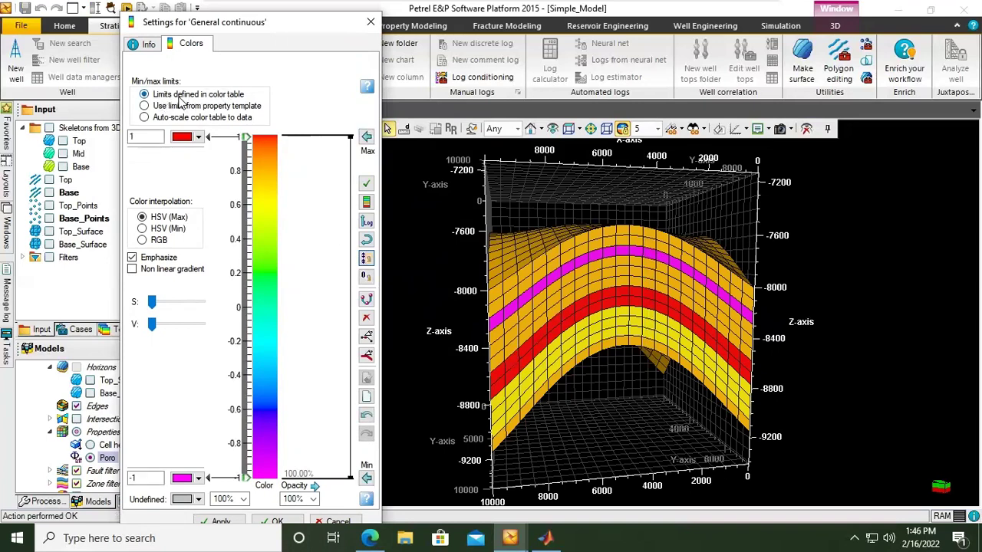
click(368, 142)
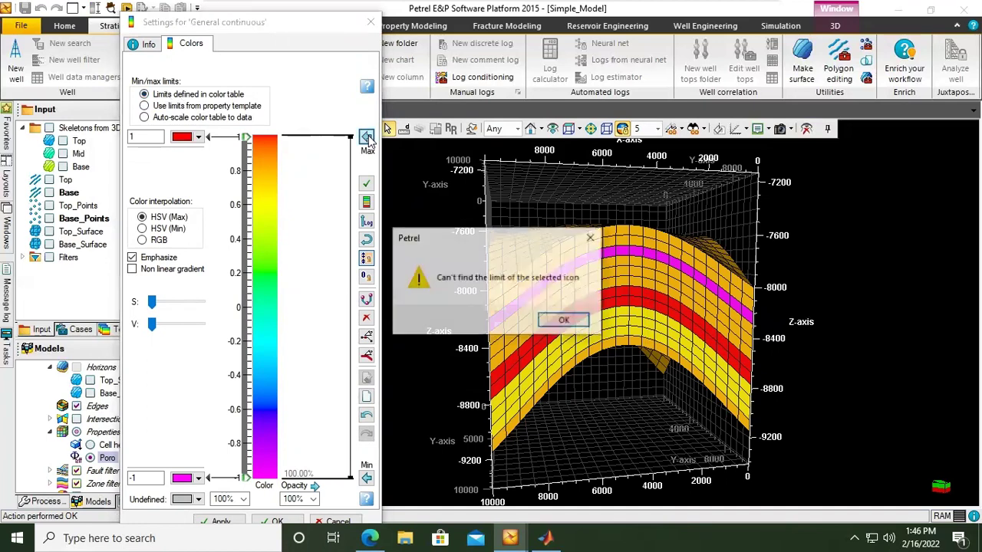
click(564, 321)
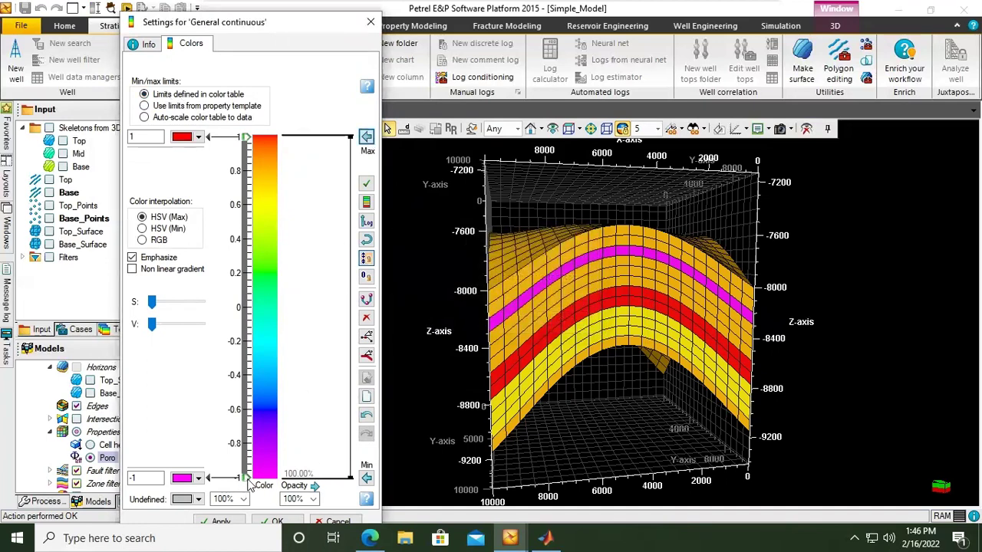
click(154, 137)
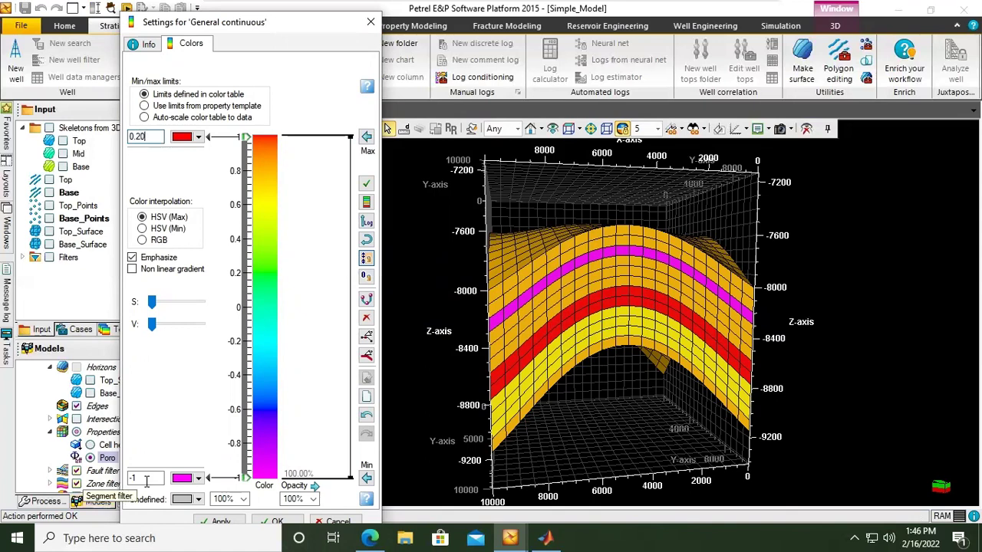
key(Tab)
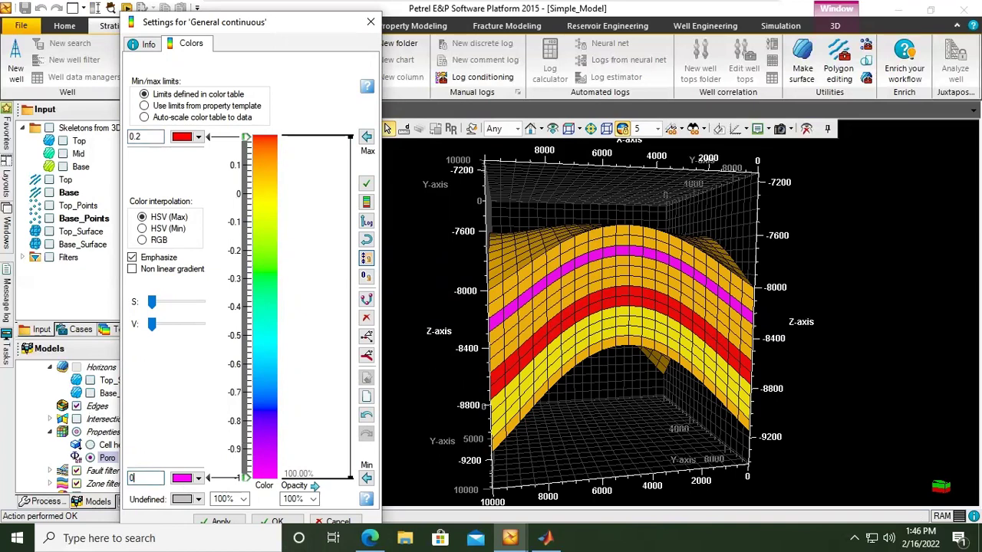
click(366, 478)
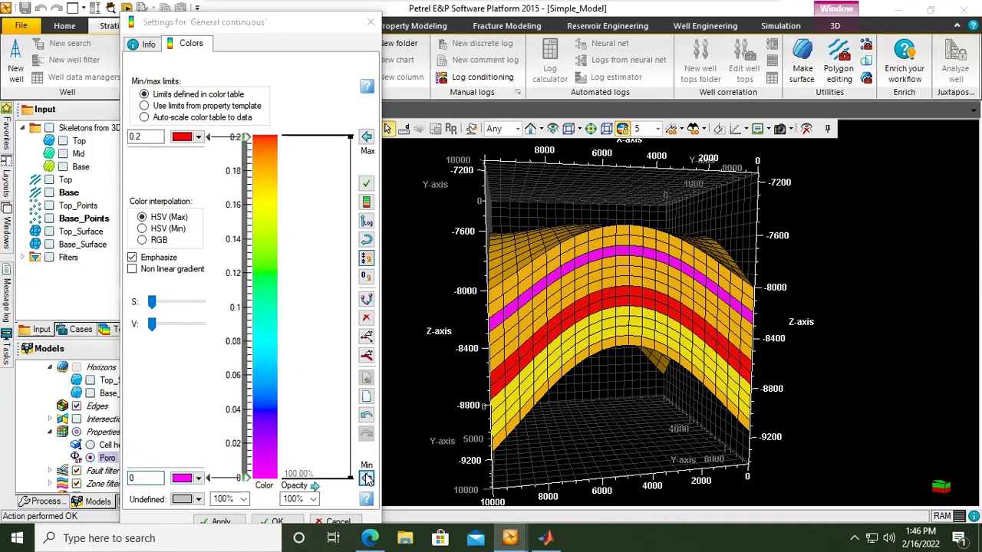
click(568, 323)
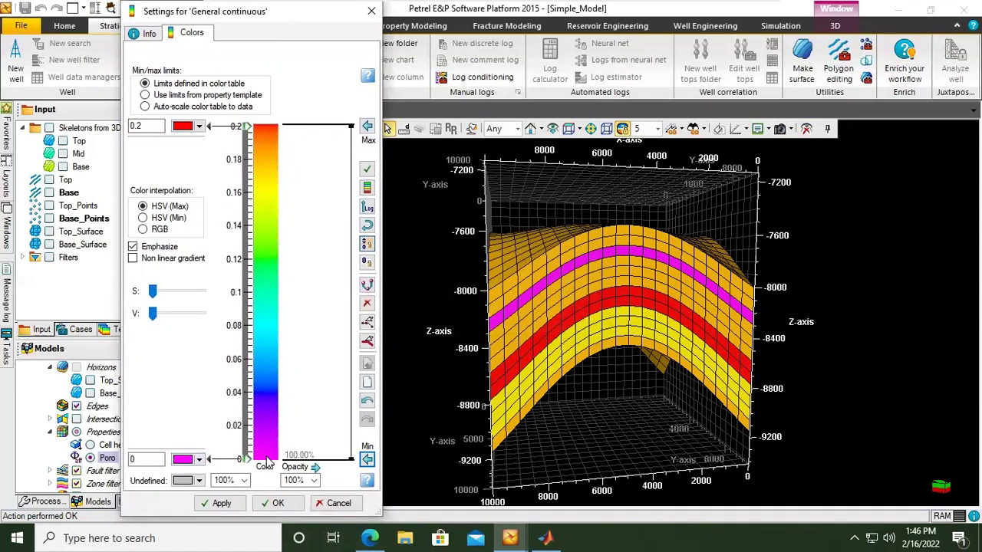
click(222, 503)
- Reopen the Poro colour table settings, confirm Max 0.2 and Min 0, and close them
click(276, 503)
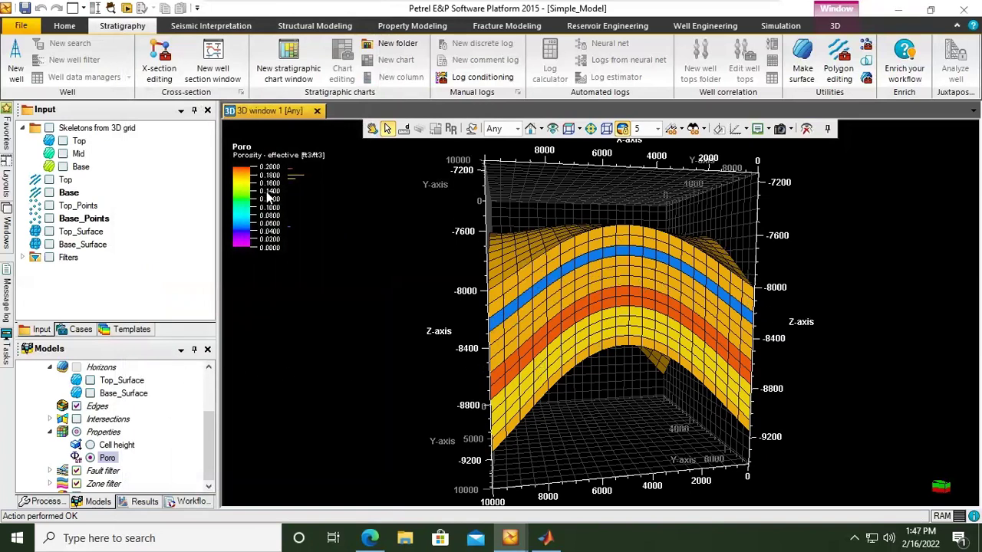
right_click(243, 212)
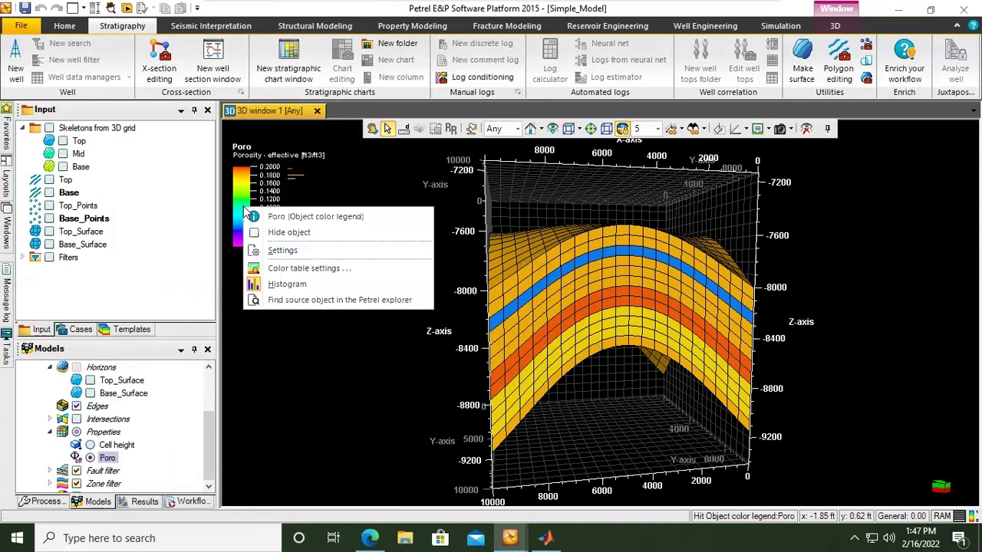
click(285, 269)
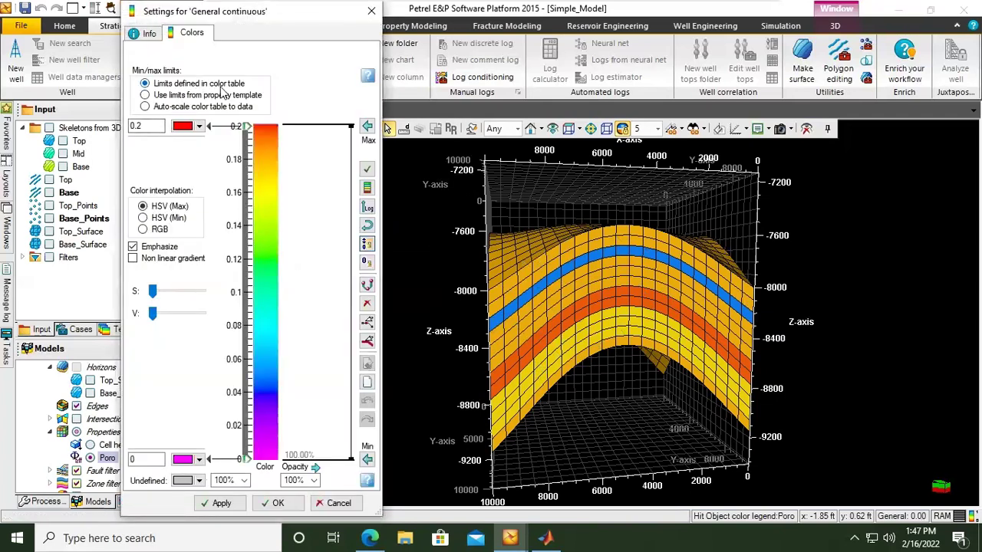
click(150, 126)
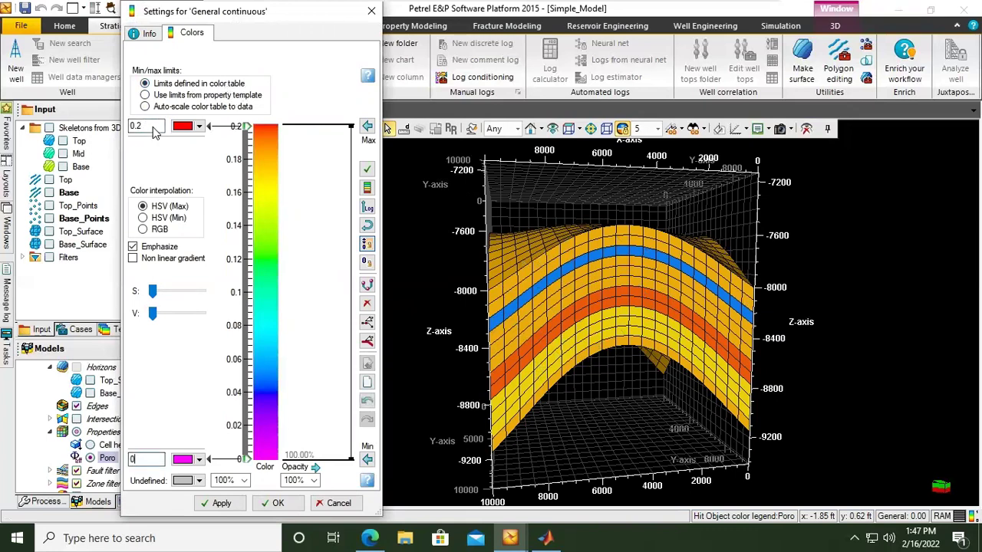
click(160, 452)
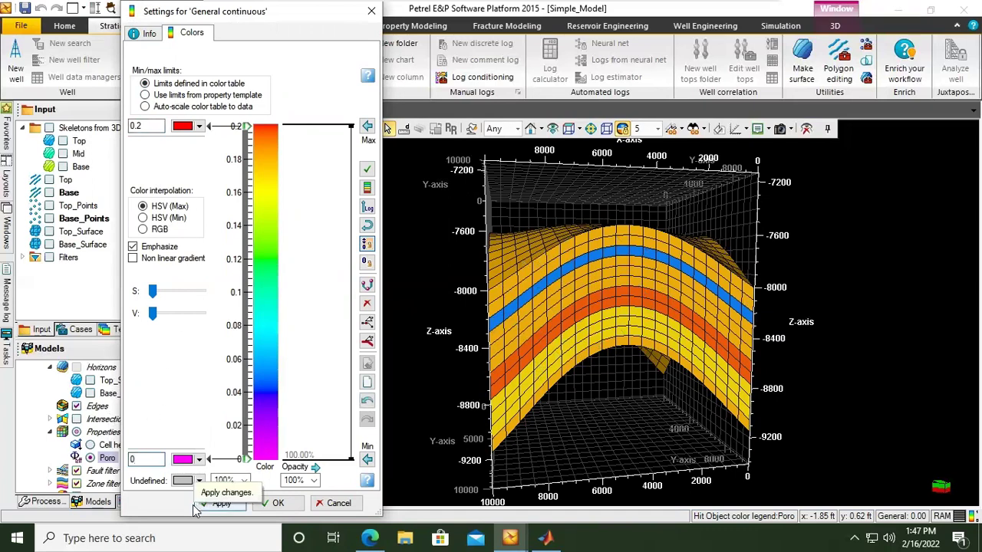
click(372, 11)
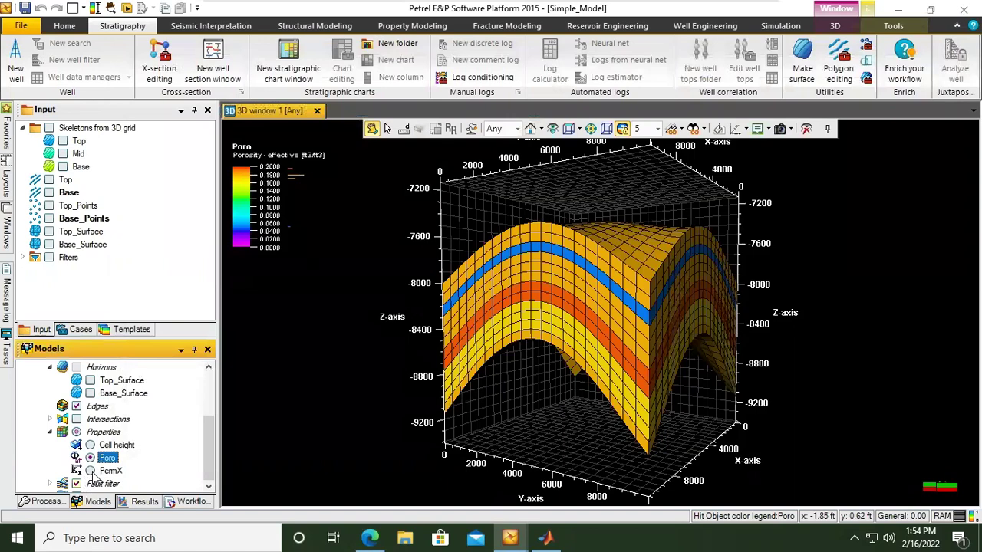
- Show PermX on the grid and add its Permeability X colour legend (0.1–1000 mD)
click(91, 471)
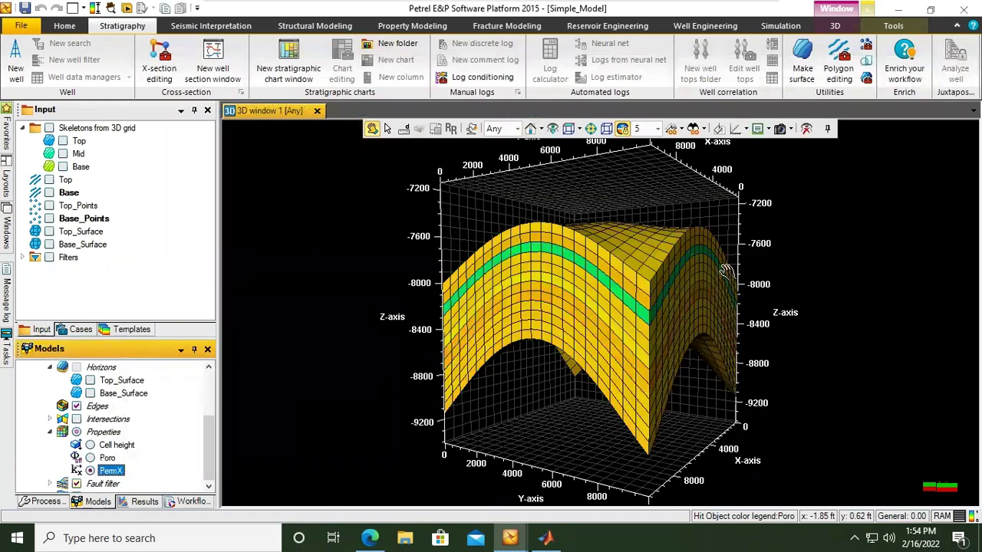
drag(627, 287, 911, 289)
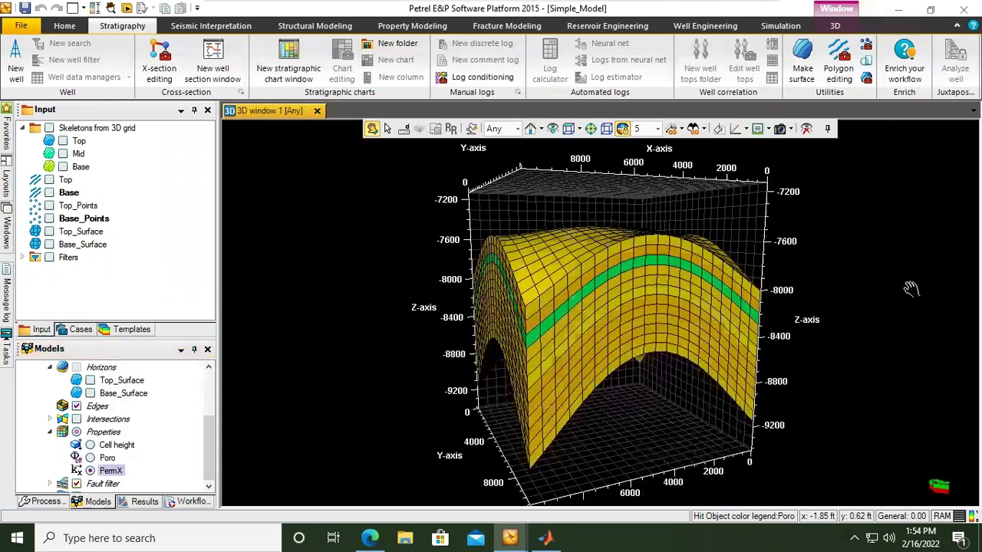
right_click(109, 470)
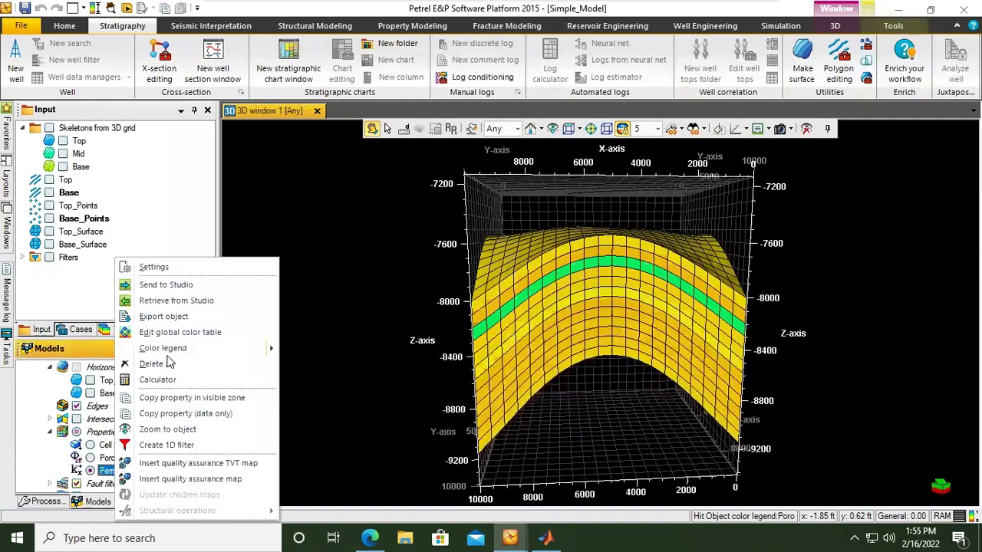
mouse_move(256, 351)
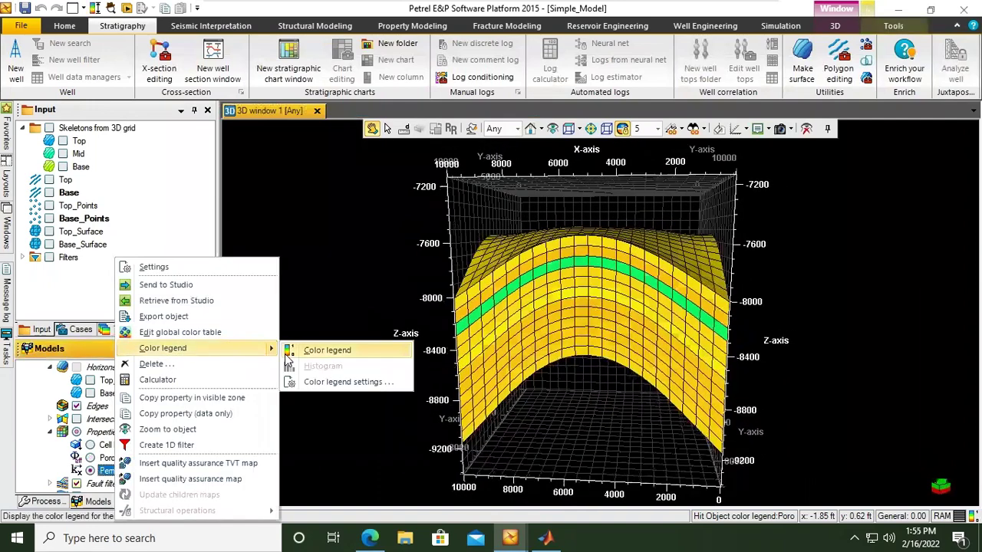
click(290, 352)
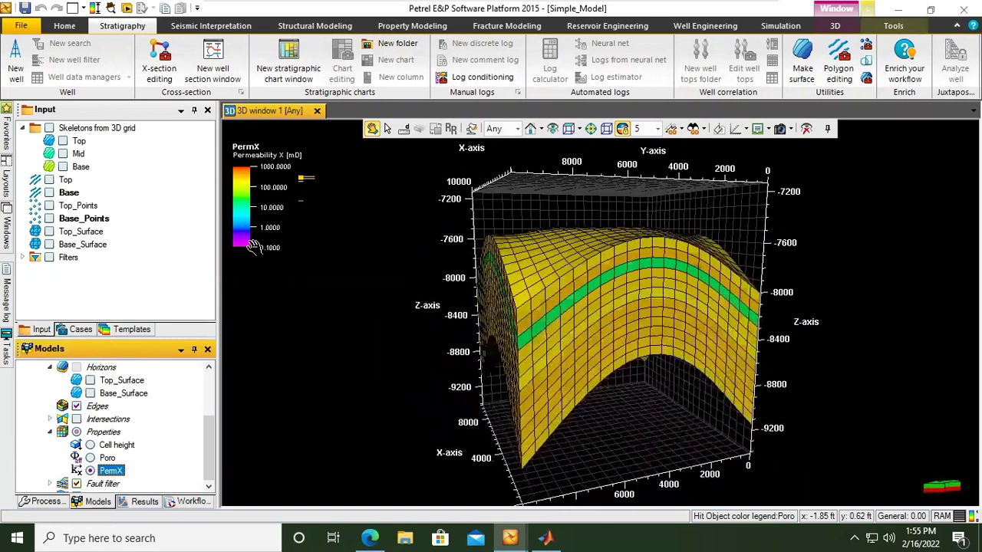
click(386, 127)
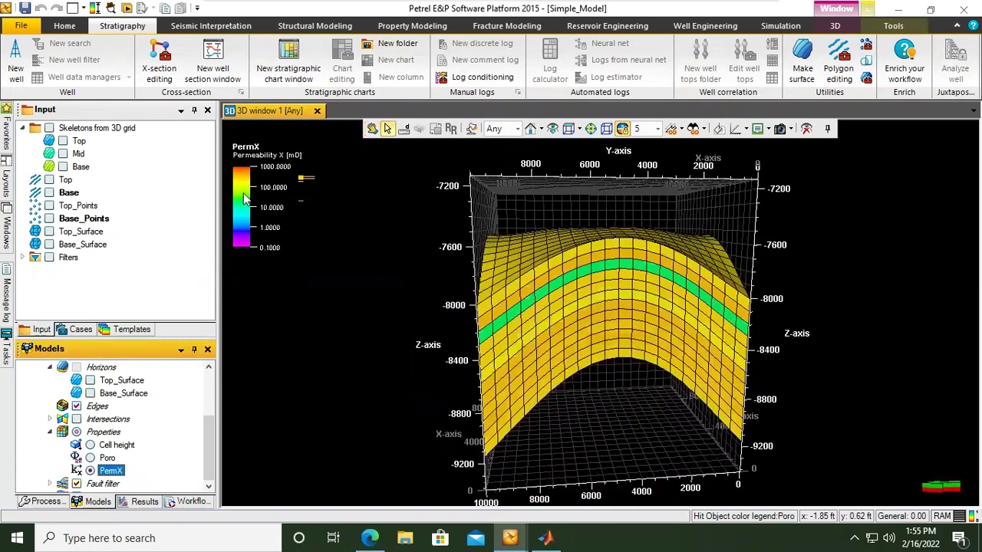
- Set the PermX colour table limits to Min 20 and Max 350 mD and apply
right_click(244, 198)
click(304, 256)
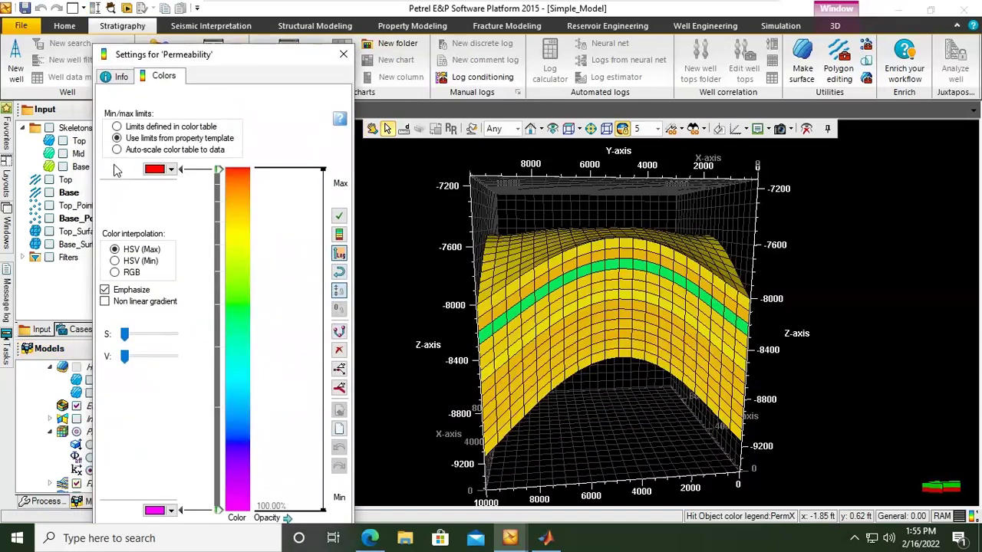
click(126, 131)
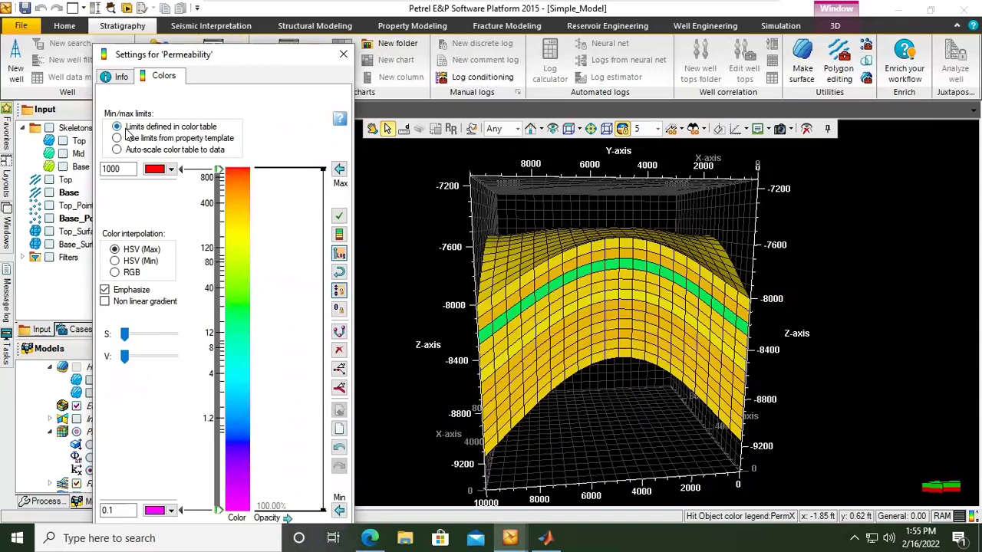
click(116, 514)
double_click(104, 172)
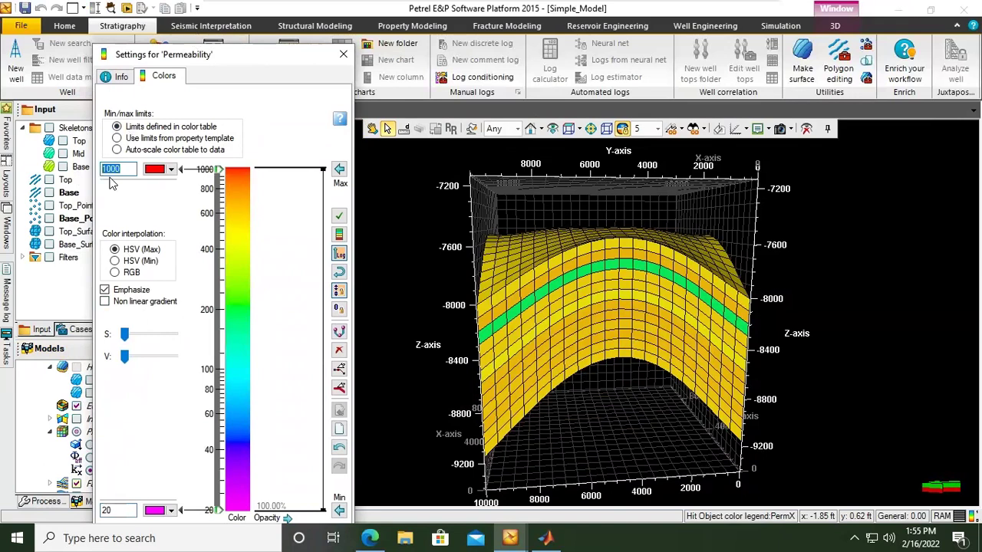
text(350)
drag(204, 57, 222, 28)
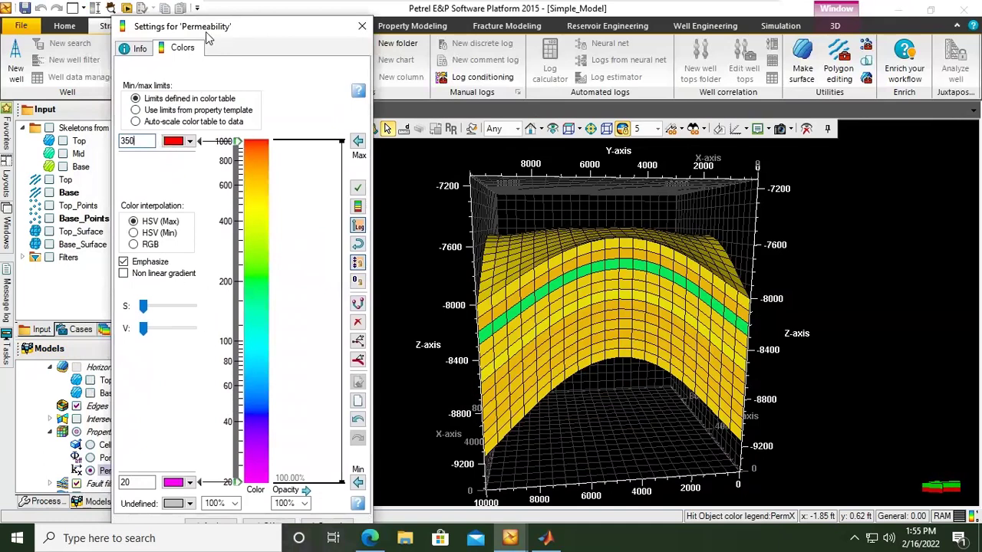
drag(176, 26, 176, 11)
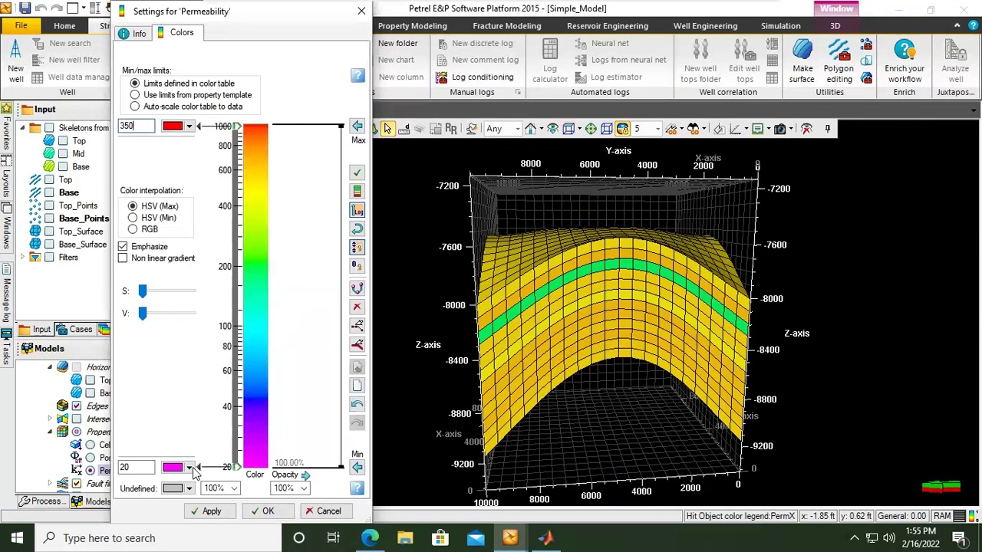
click(209, 511)
click(265, 511)
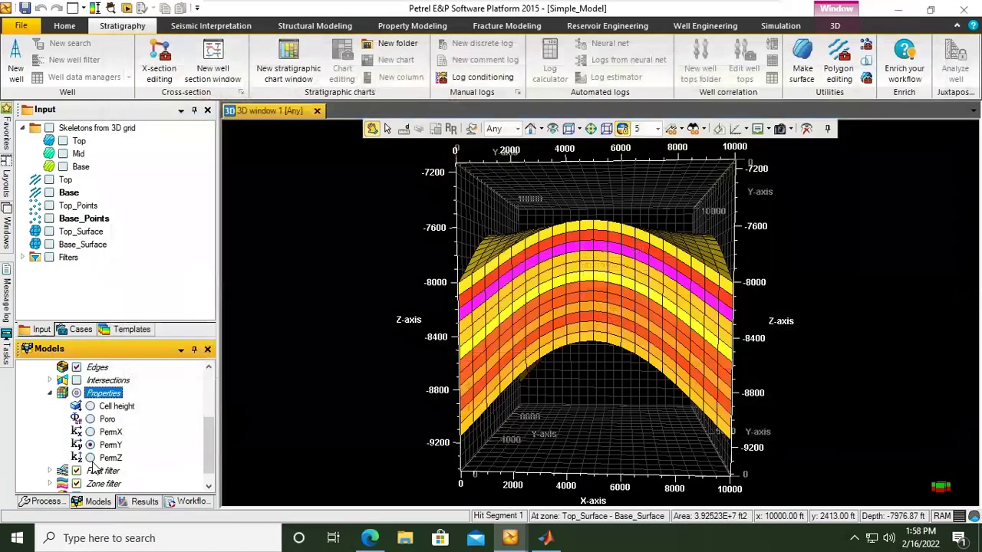
- Display PermZ on the grid and add a colour legend to the 3D view
click(90, 458)
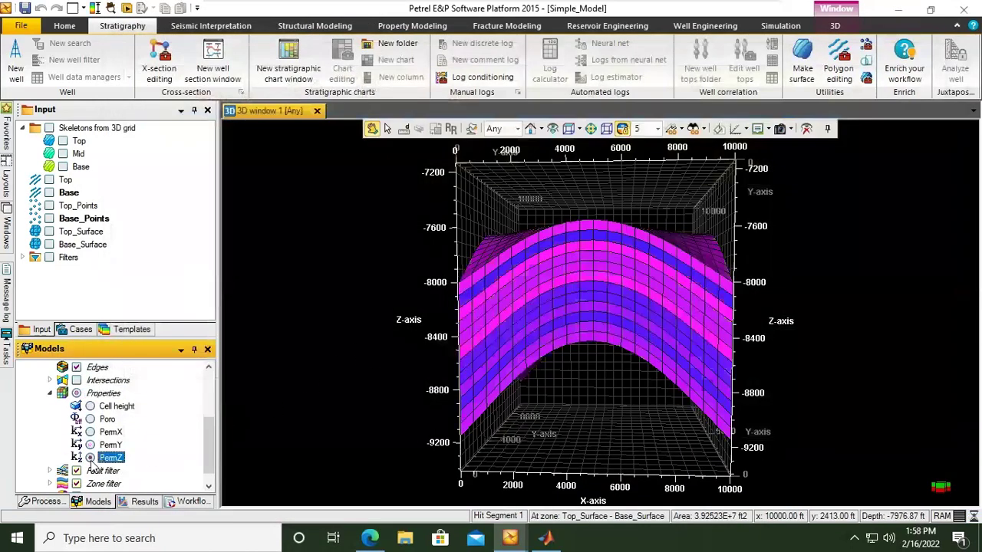
right_click(521, 255)
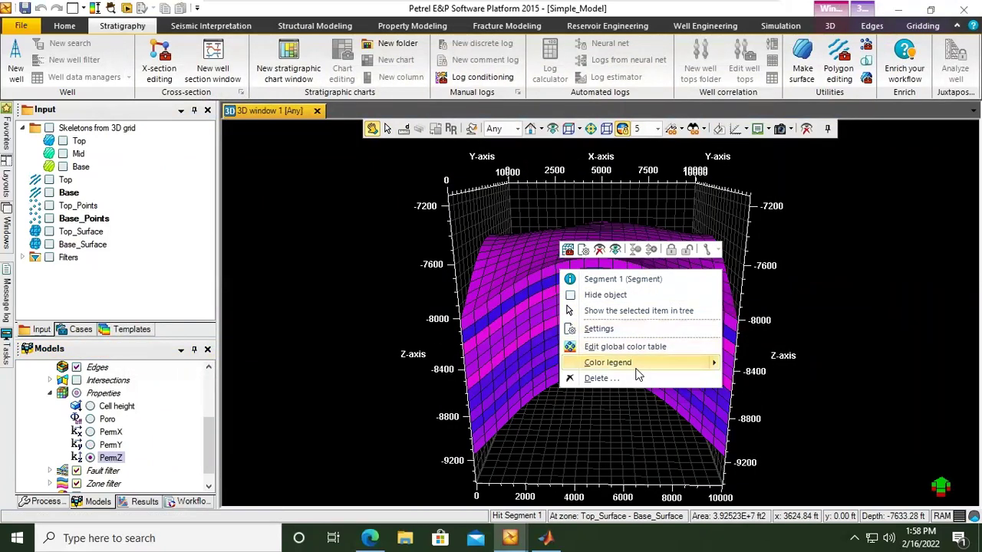
mouse_move(675, 366)
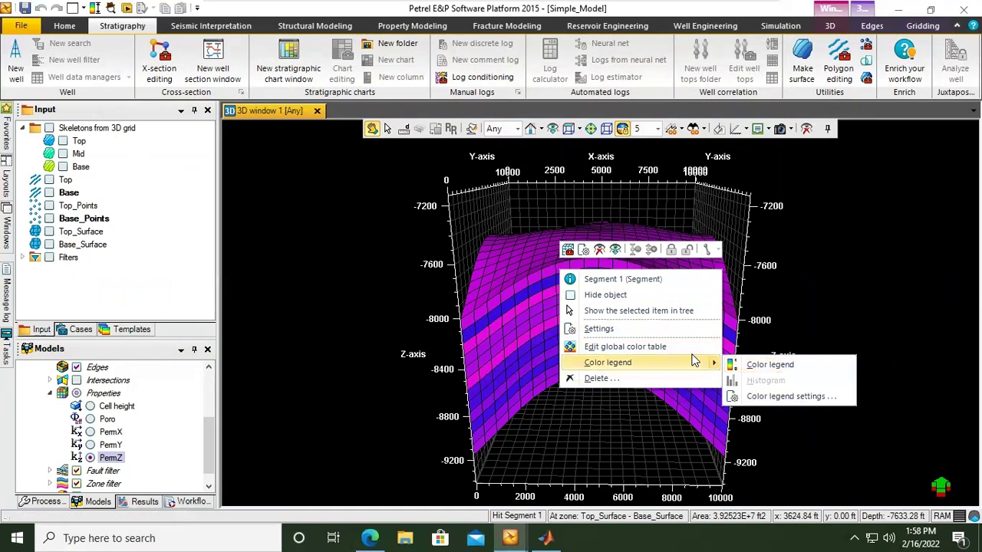
click(760, 368)
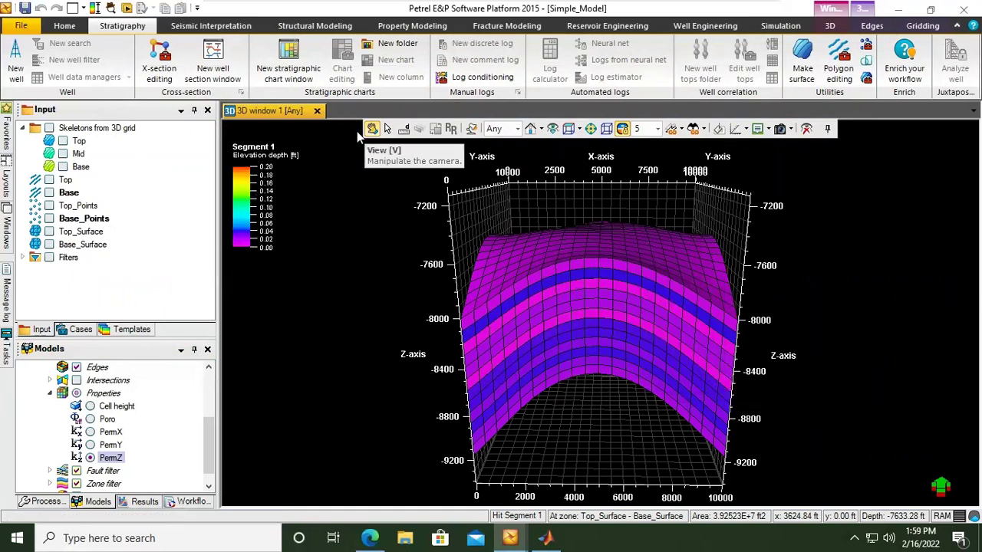
- Rescale the legend's General continuous colour table to Min 2 and Max 35
right_click(240, 196)
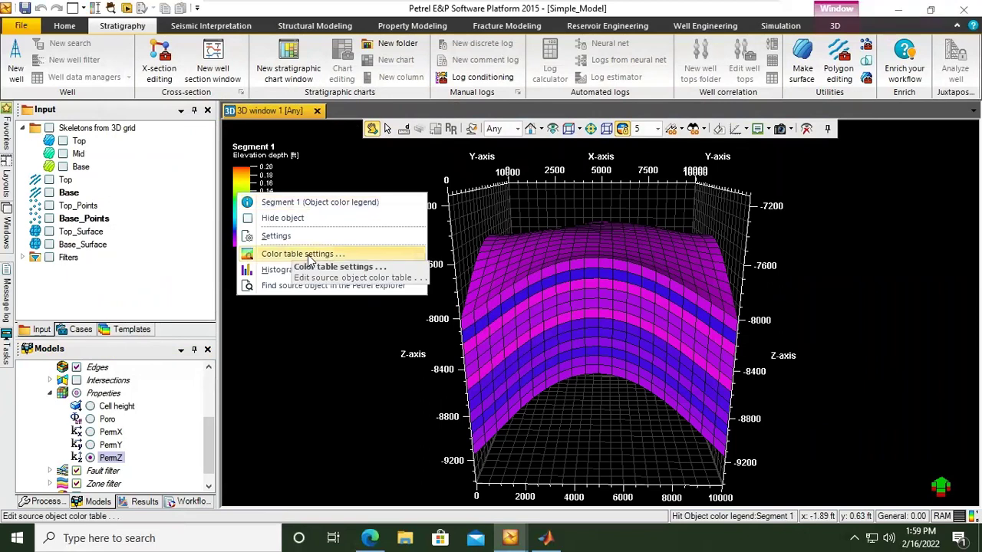
click(352, 255)
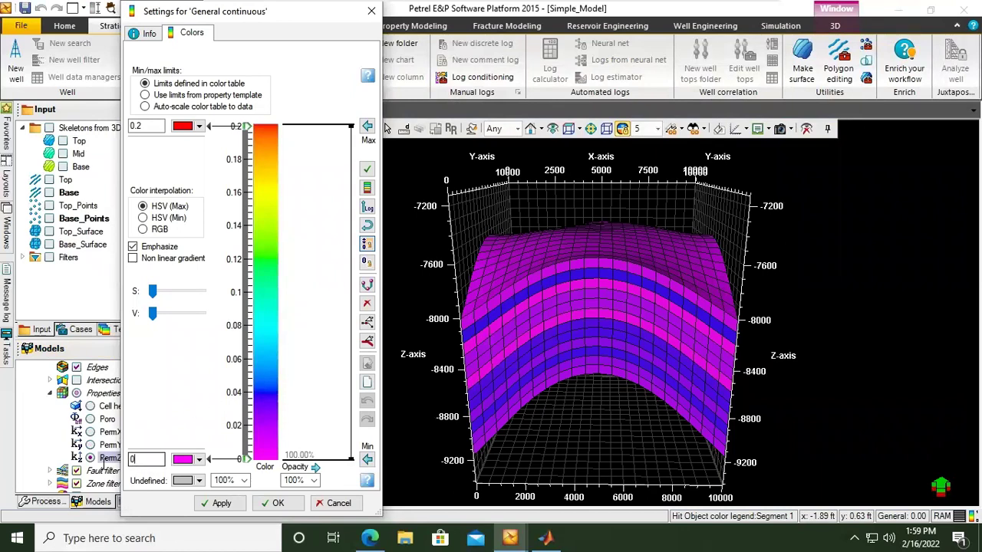
double_click(130, 460)
text(2)
double_click(149, 126)
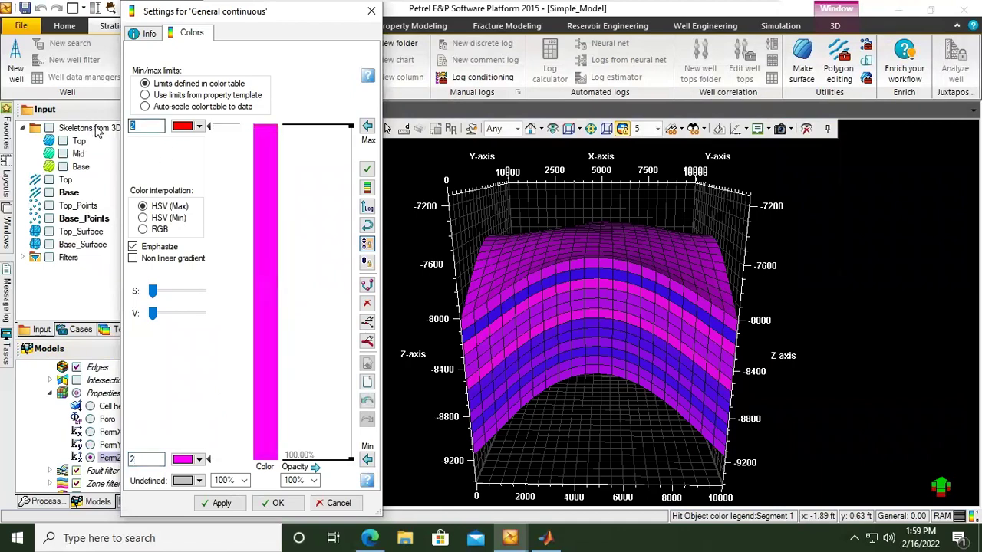
text(35)
click(150, 459)
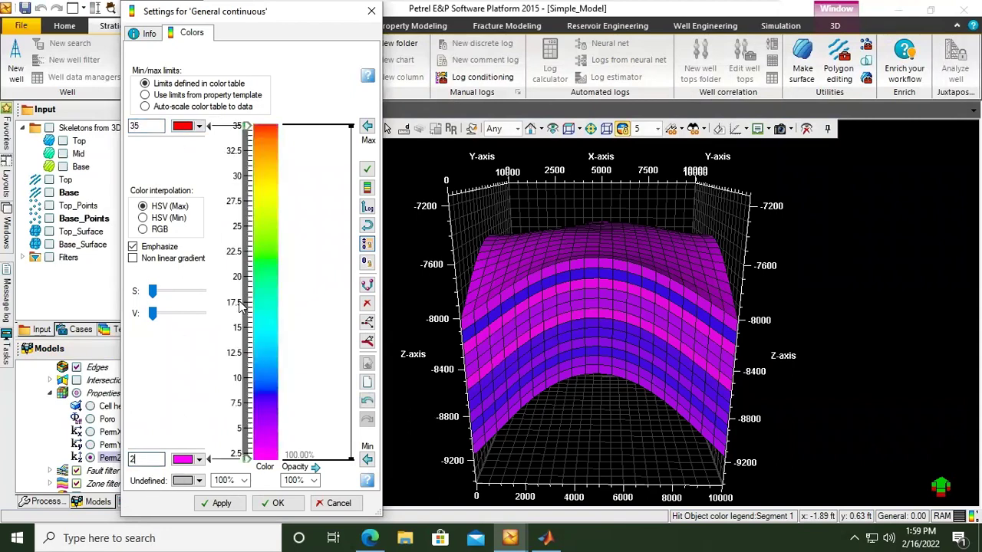
click(265, 506)
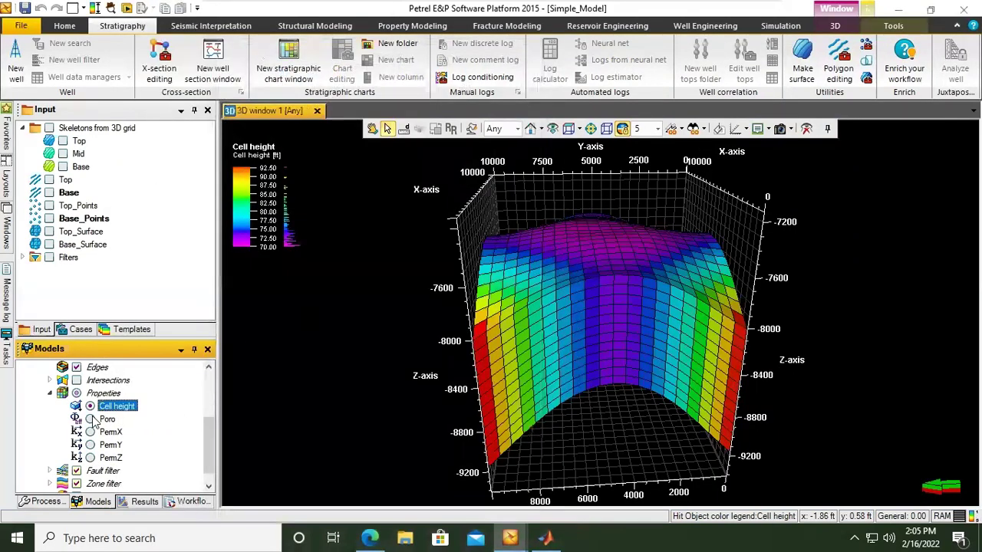
- Display Poro on the grid and give it its own local colour table
click(91, 419)
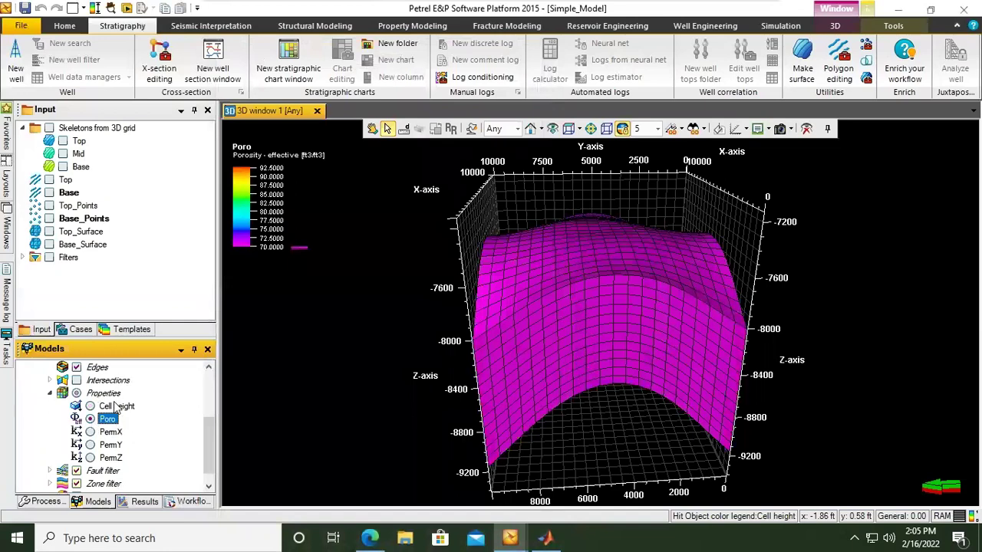
right_click(108, 422)
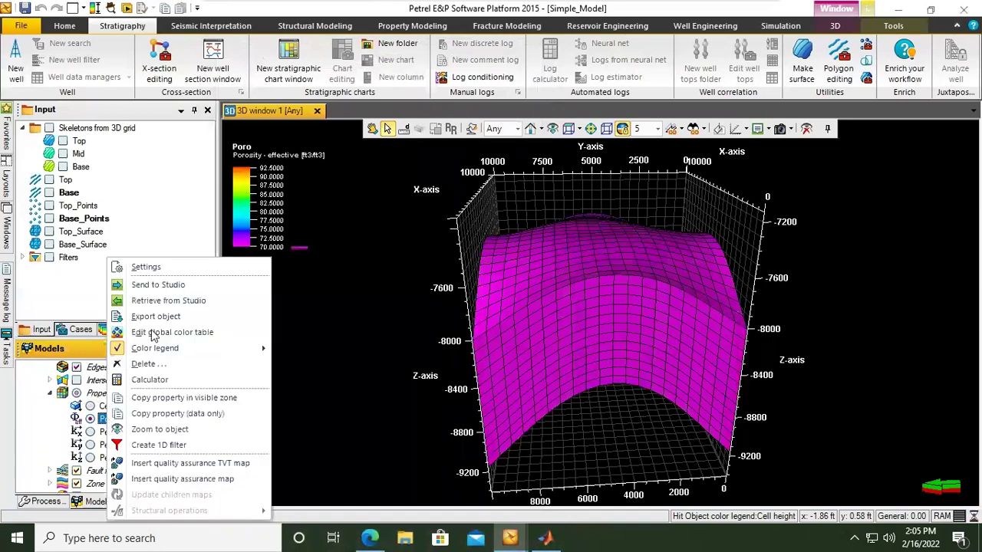
click(157, 269)
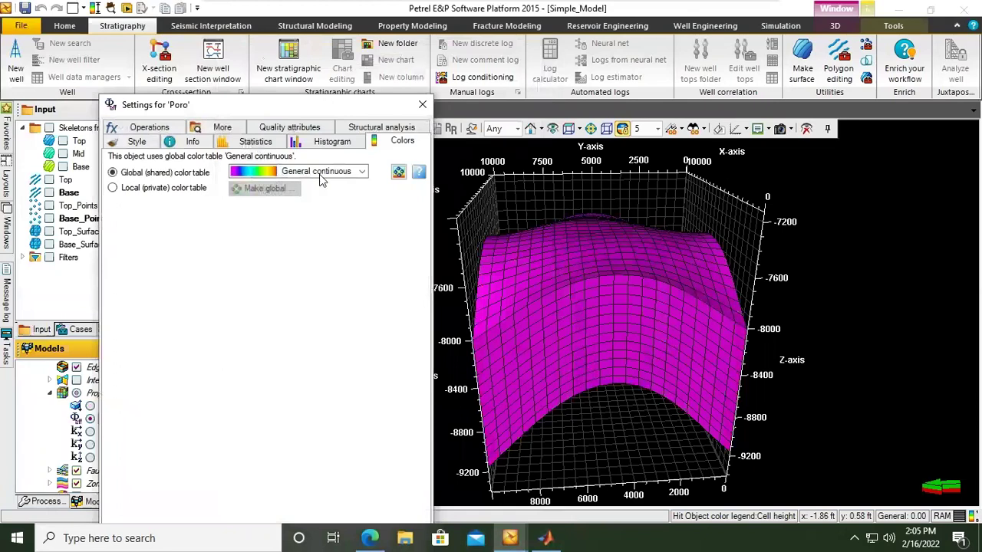
click(130, 189)
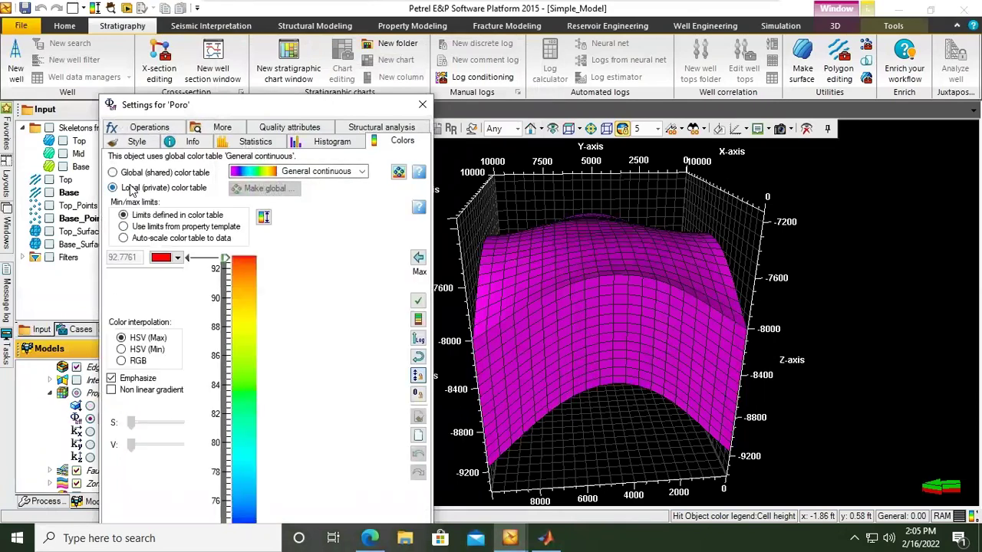
drag(242, 105, 504, 7)
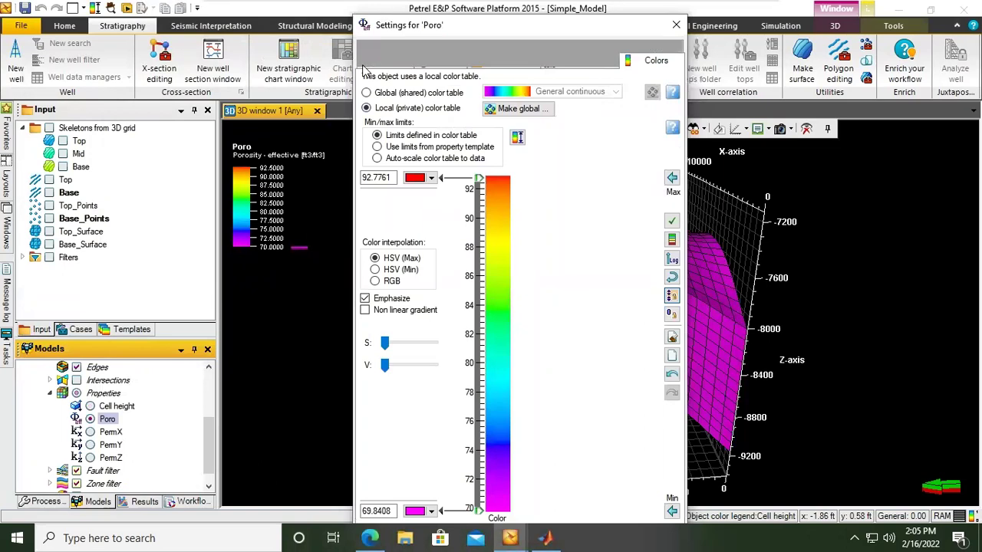
click(398, 47)
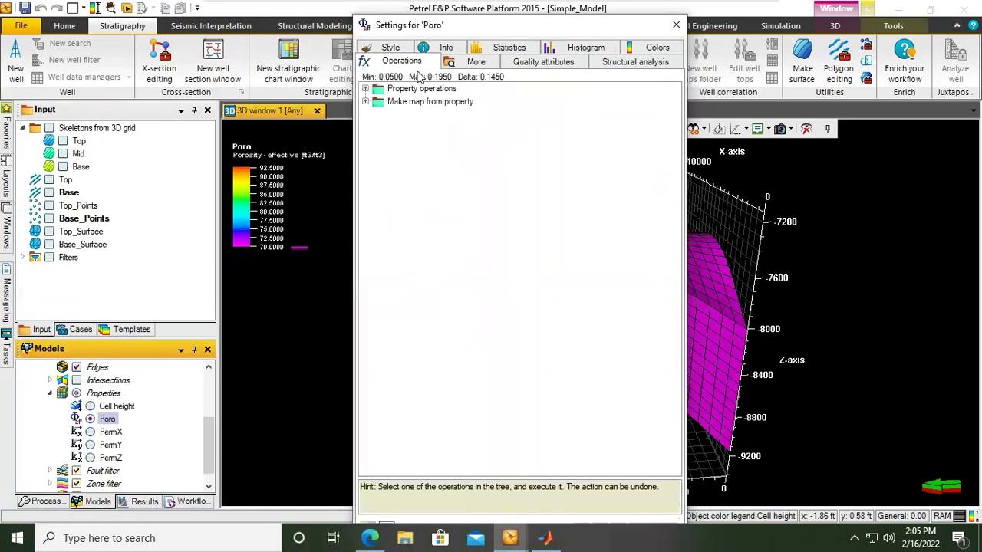
click(644, 49)
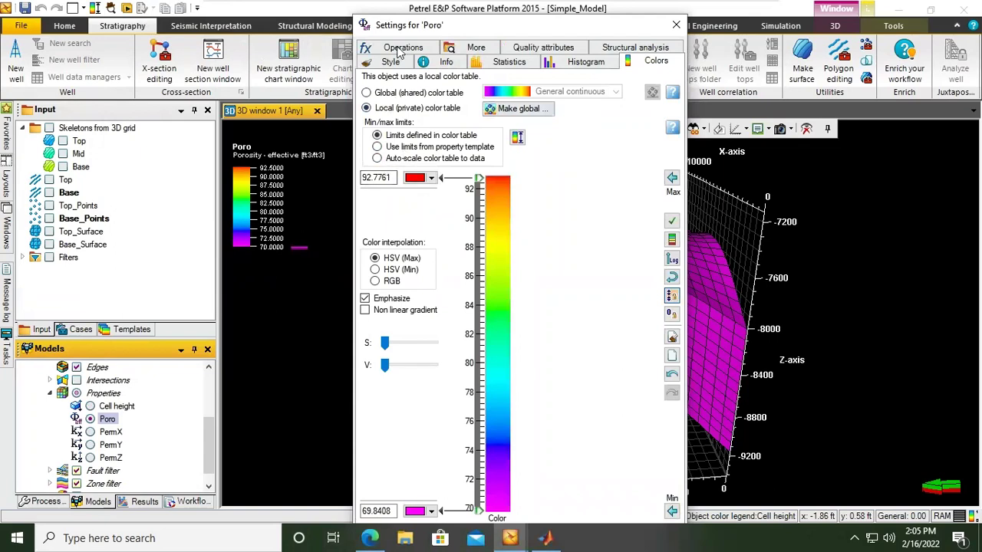
drag(388, 31, 197, 30)
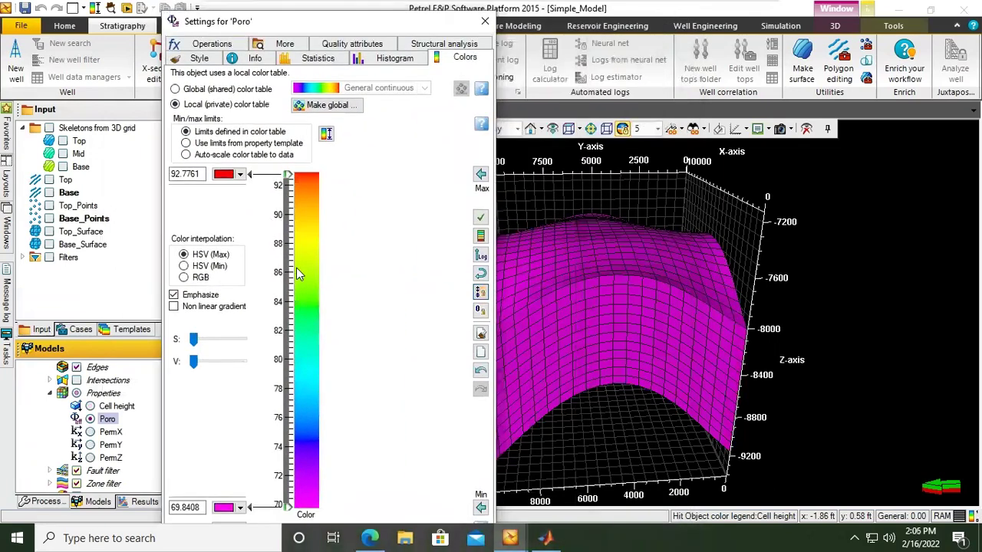
- Set Poro's local colour limits to Min 0 and Max 0.2 and apply
double_click(186, 506)
text(0)
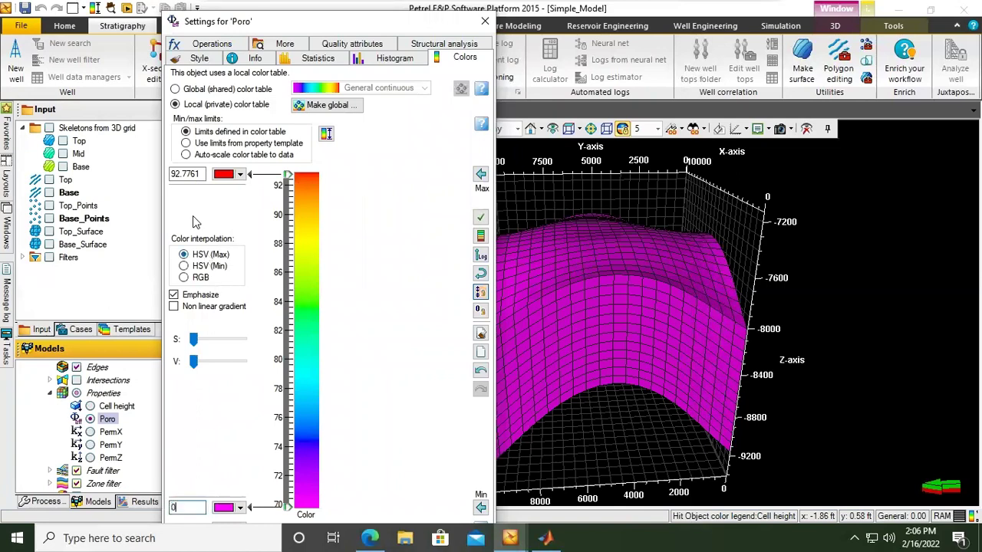
double_click(186, 174)
text(0.2)
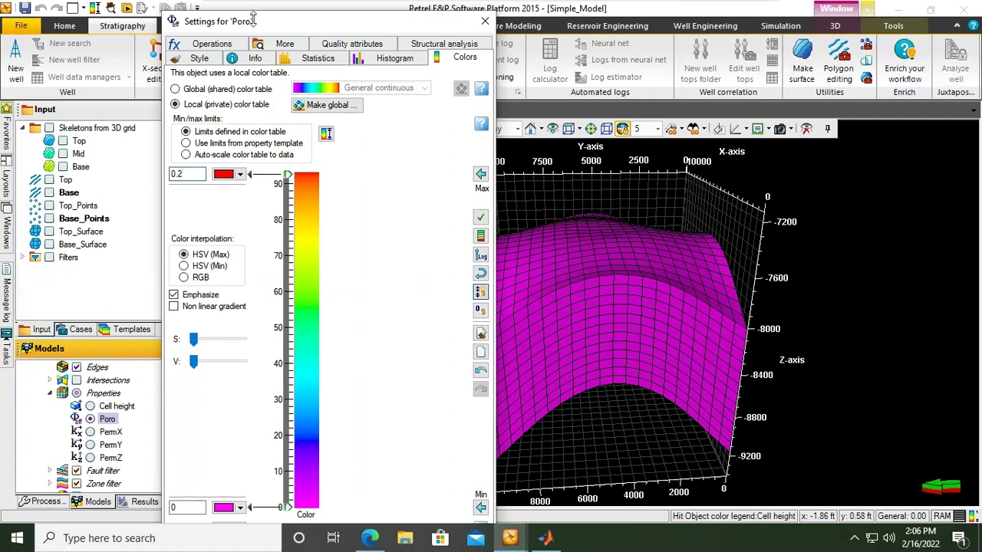
mouse_move(253, 21)
mouse_down()
mouse_move(253, 60)
mouse_move(263, 41)
mouse_move(255, 20)
mouse_up()
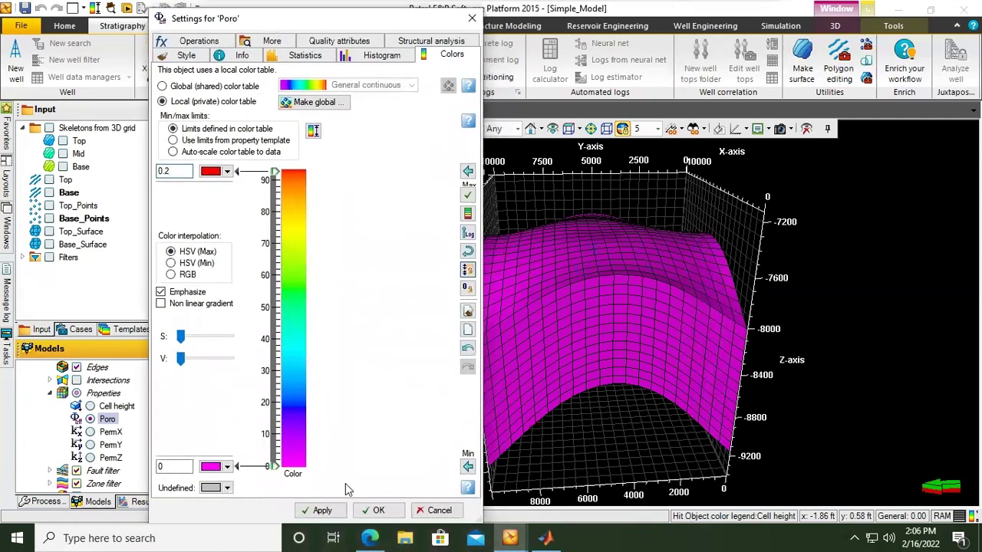
click(318, 510)
click(374, 510)
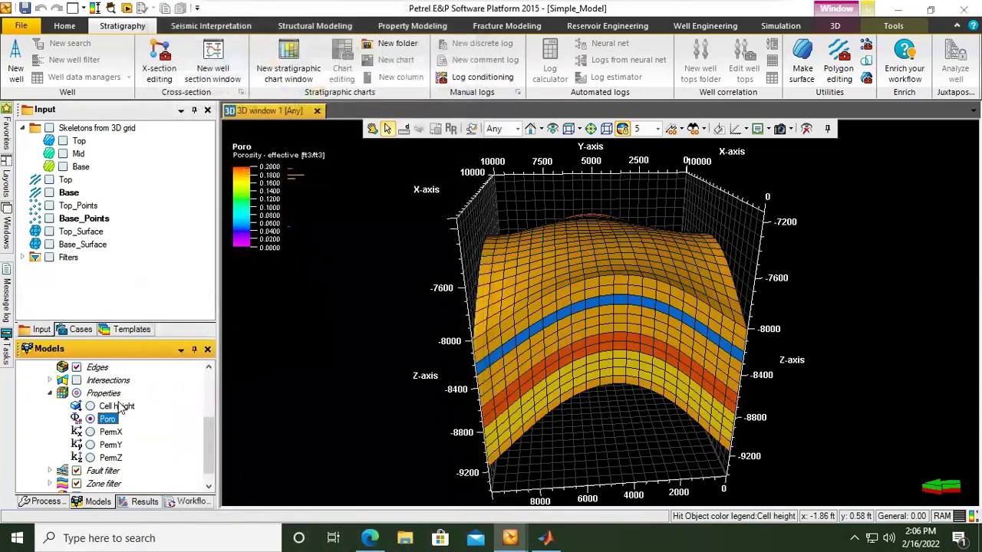
- Display Cell height, then PermX, on the grid
click(90, 406)
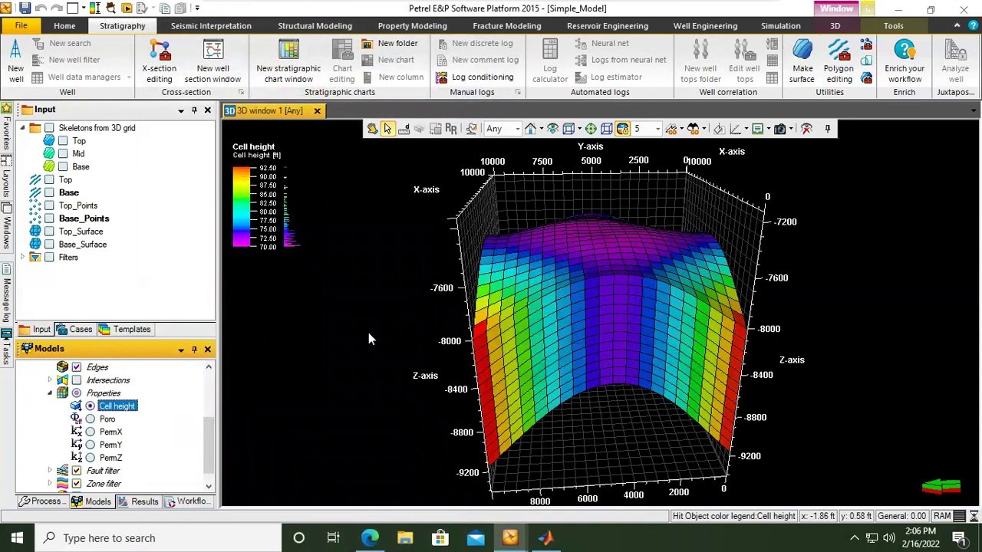
click(91, 432)
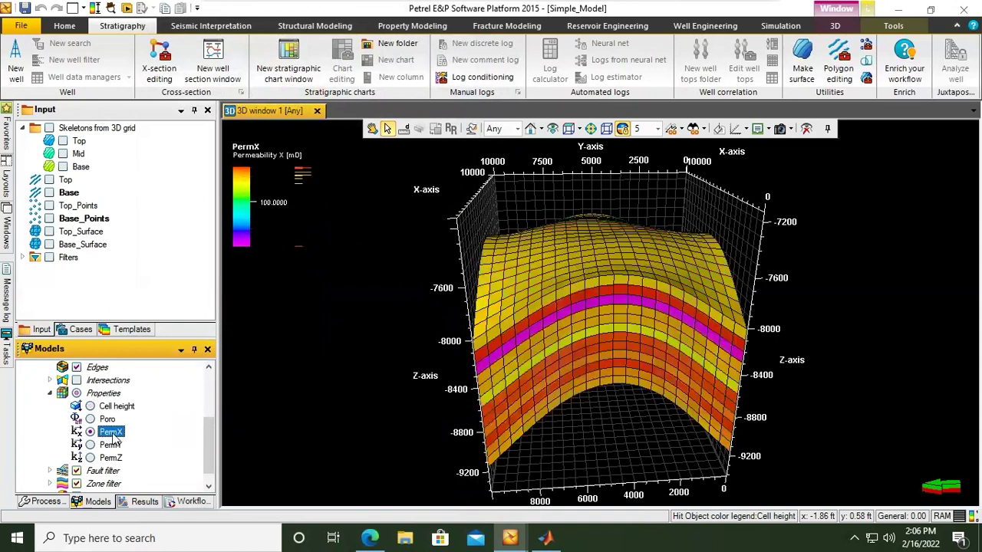
right_click(113, 436)
click(275, 208)
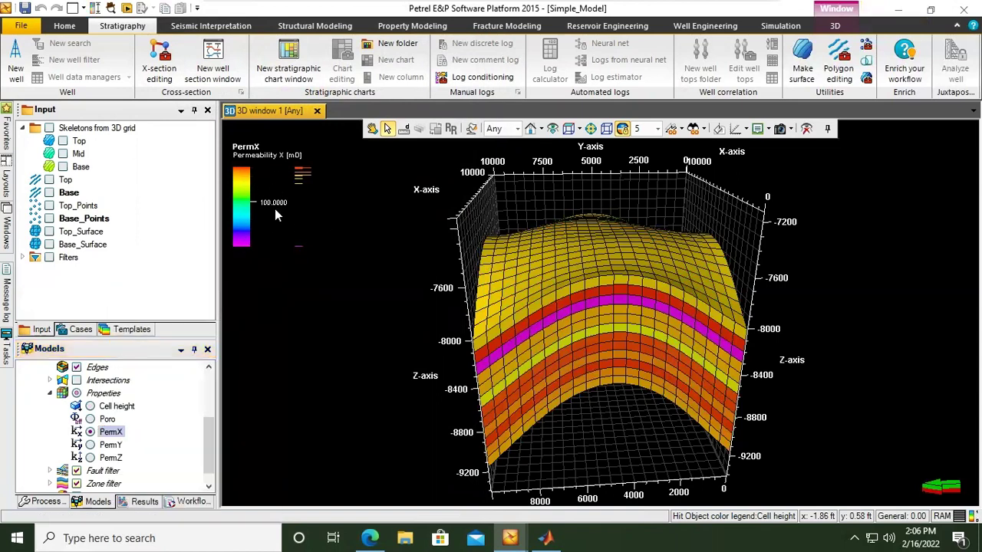
- Show PermY and give it a local colour table with 20–350 limits
click(90, 446)
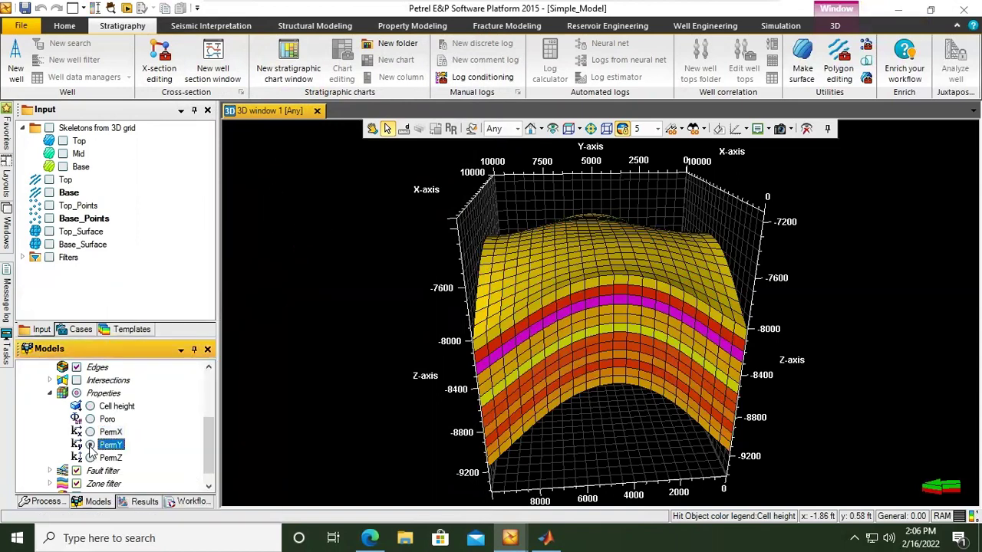
right_click(111, 450)
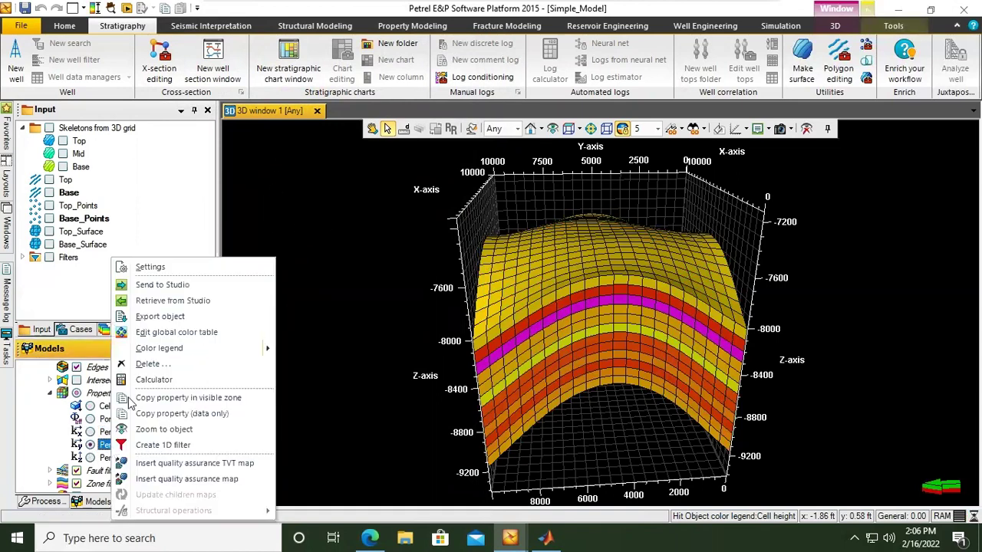
click(170, 268)
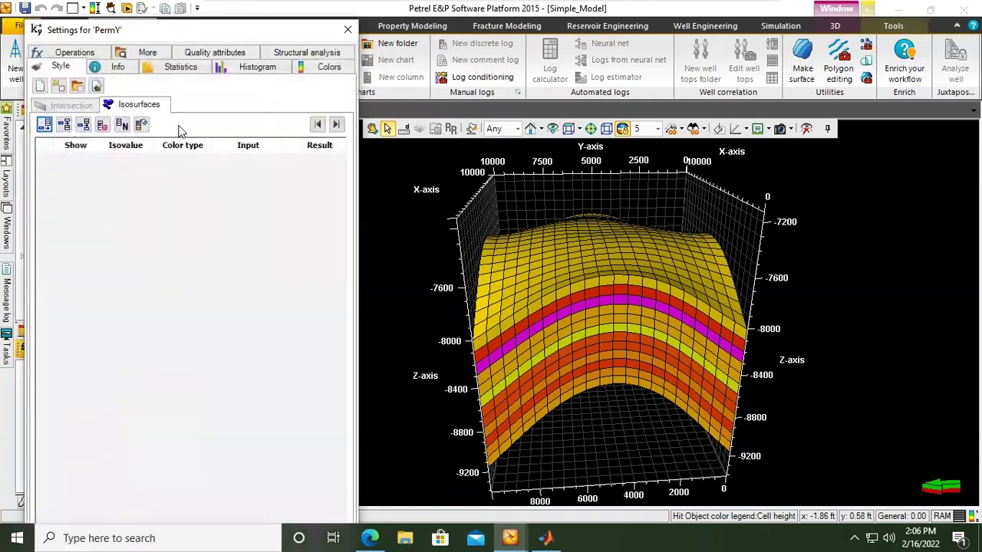
click(332, 70)
click(73, 115)
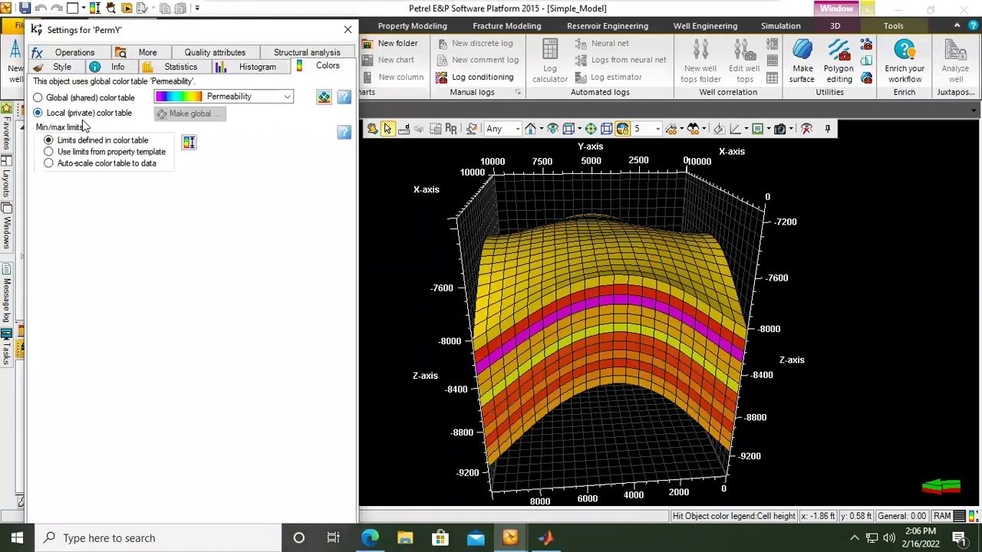
drag(195, 34, 254, 20)
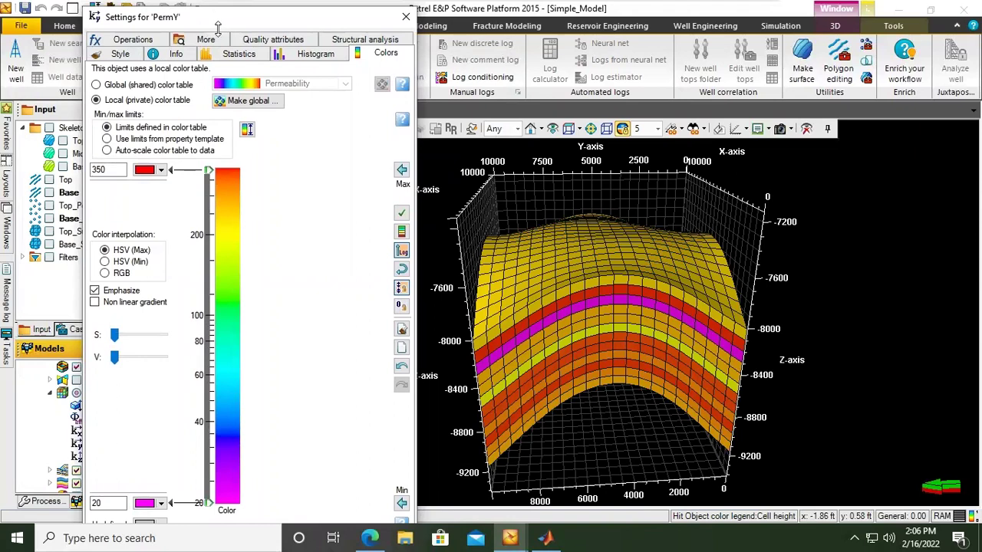
drag(222, 17, 246, 7)
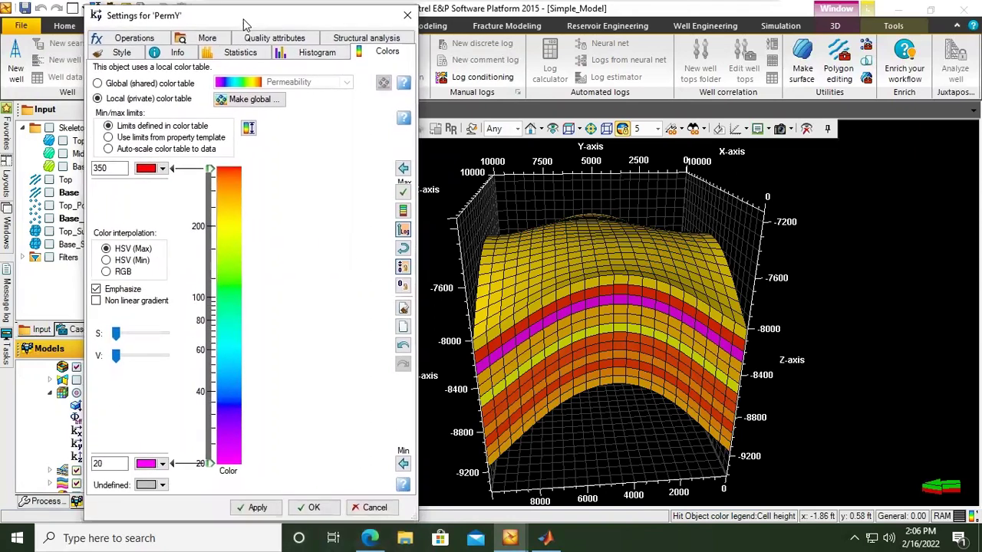
click(312, 508)
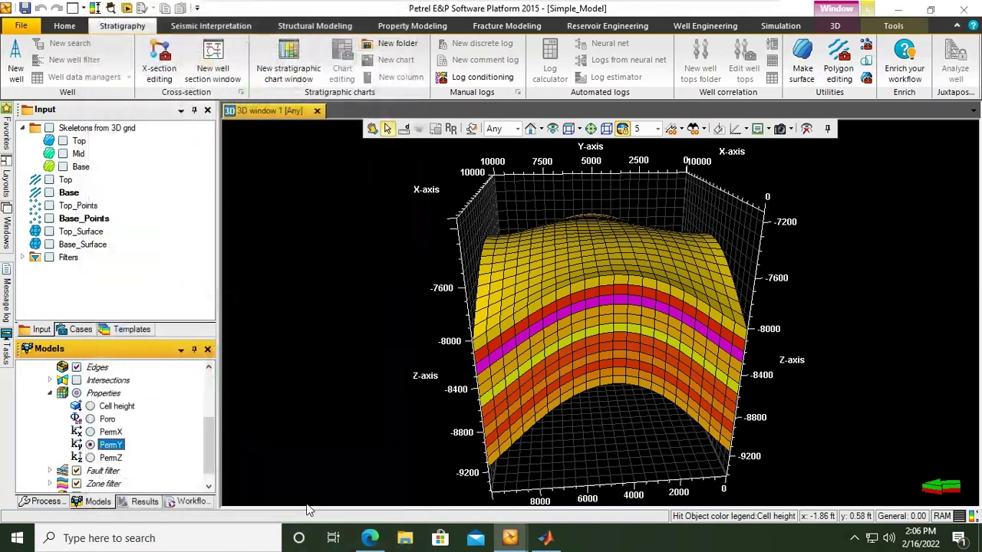
- Show PermZ on the grid and give it its own local colour table
click(92, 458)
right_click(108, 465)
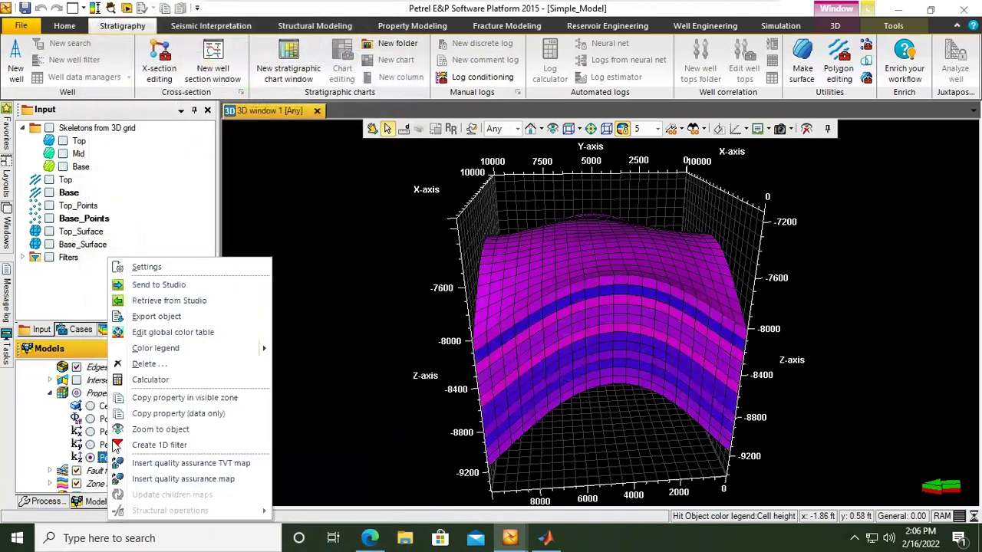
click(163, 269)
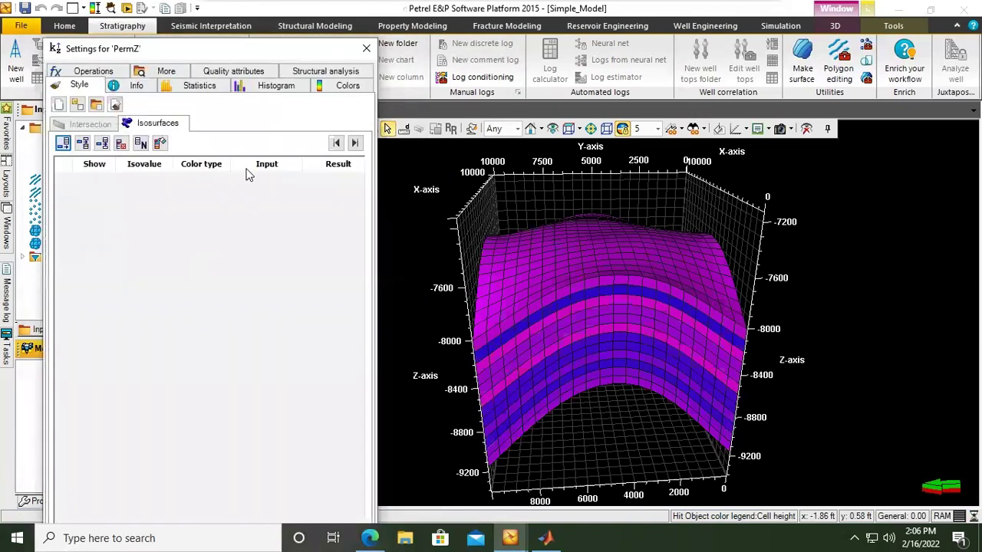
click(331, 91)
click(117, 131)
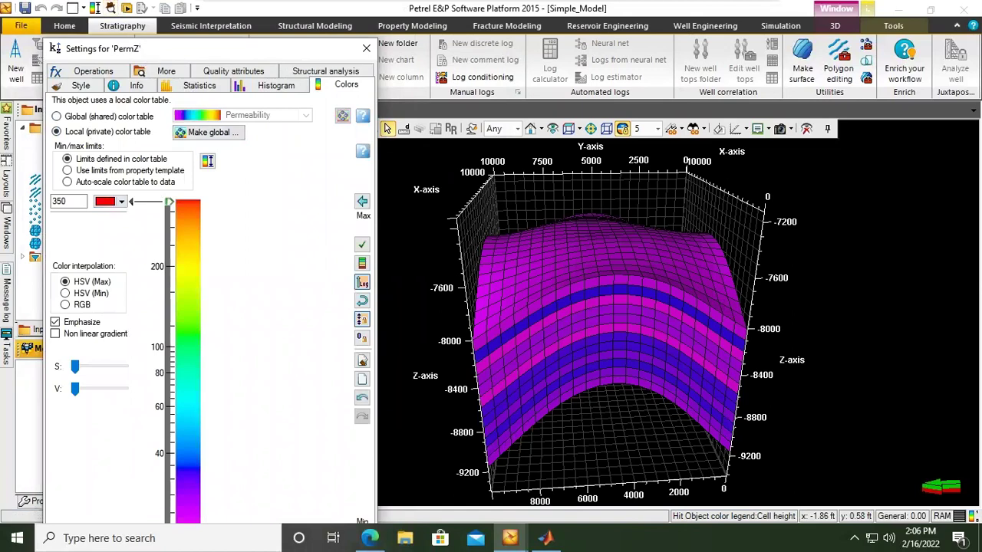
drag(145, 53, 171, 29)
- Rescale PermZ's local colour table to 2–35, then display PermY on the grid again
click(101, 506)
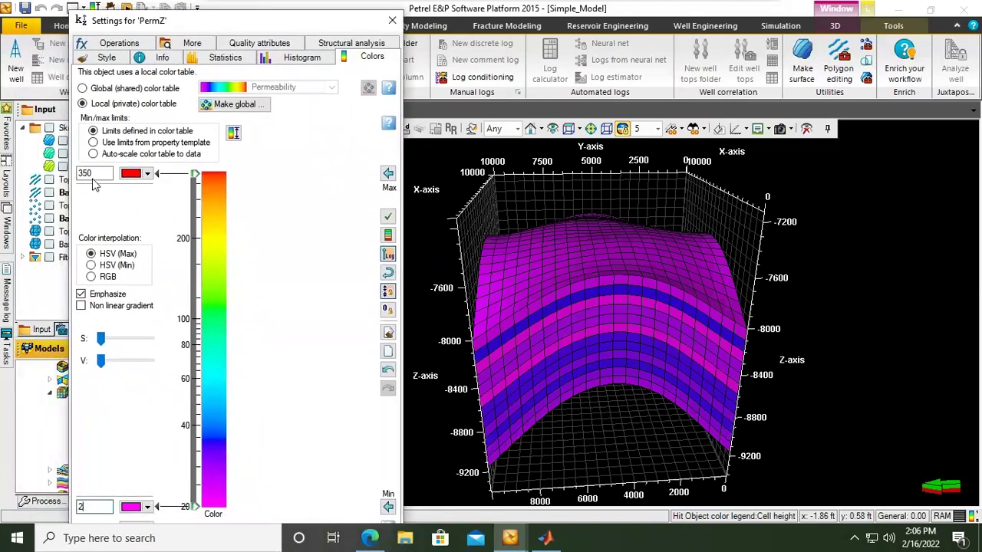
click(105, 173)
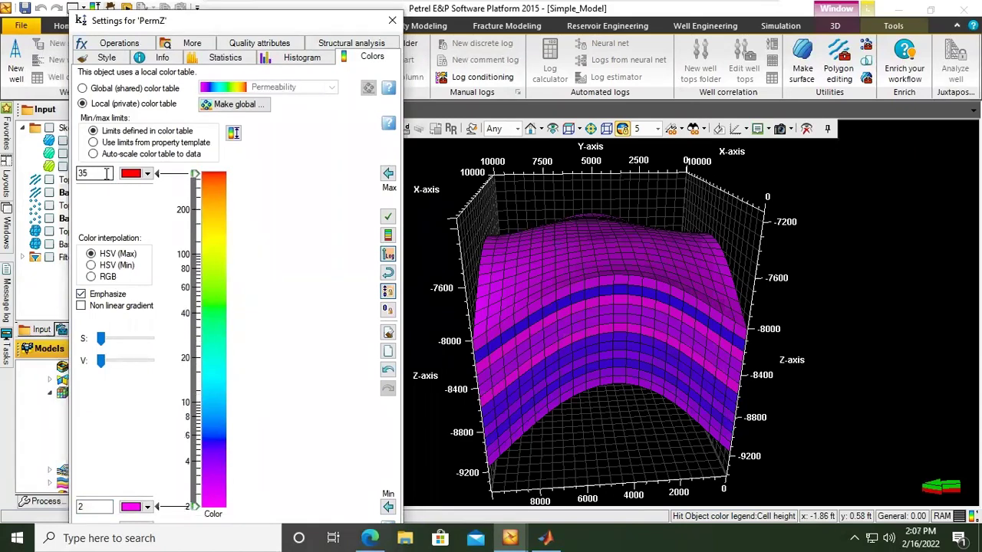
drag(196, 20, 225, 32)
click(258, 523)
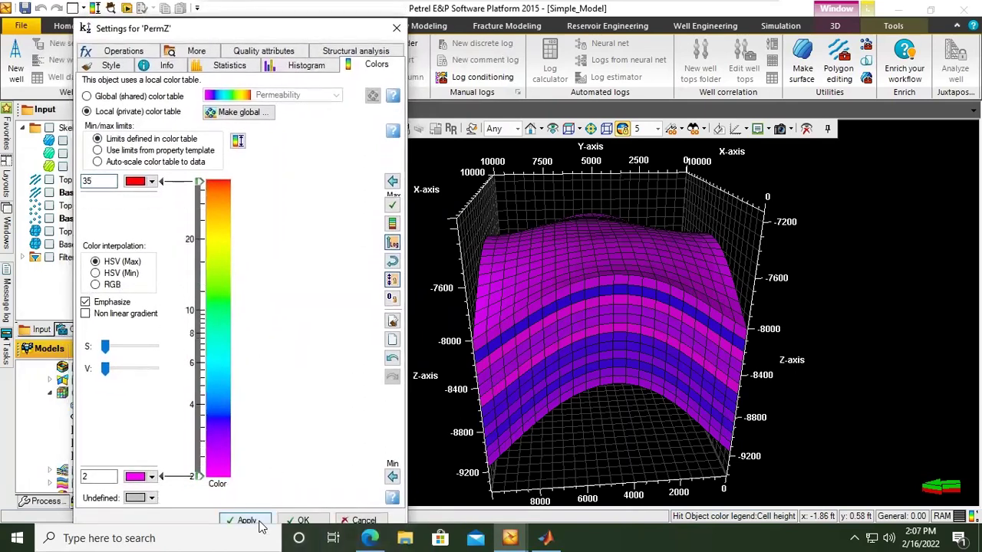
click(302, 520)
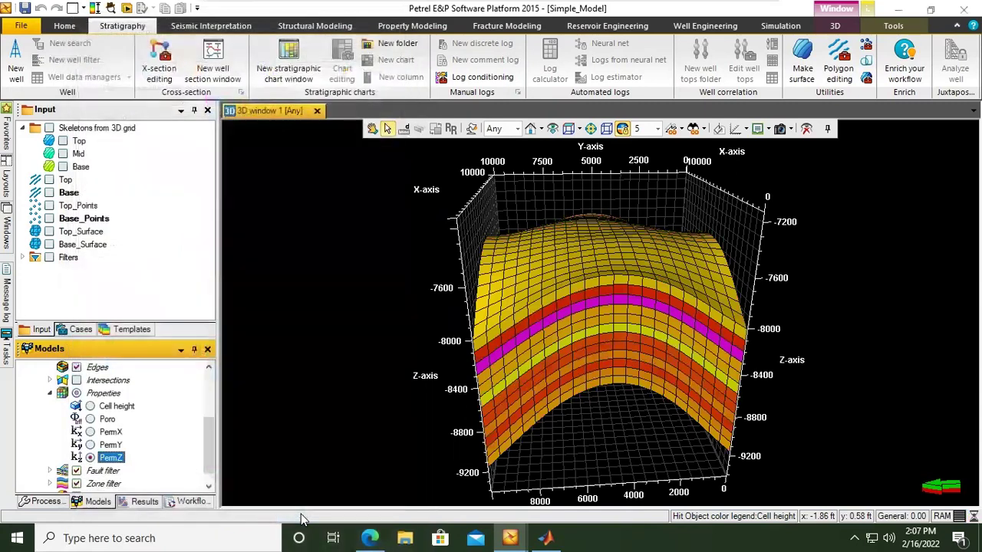
click(92, 446)
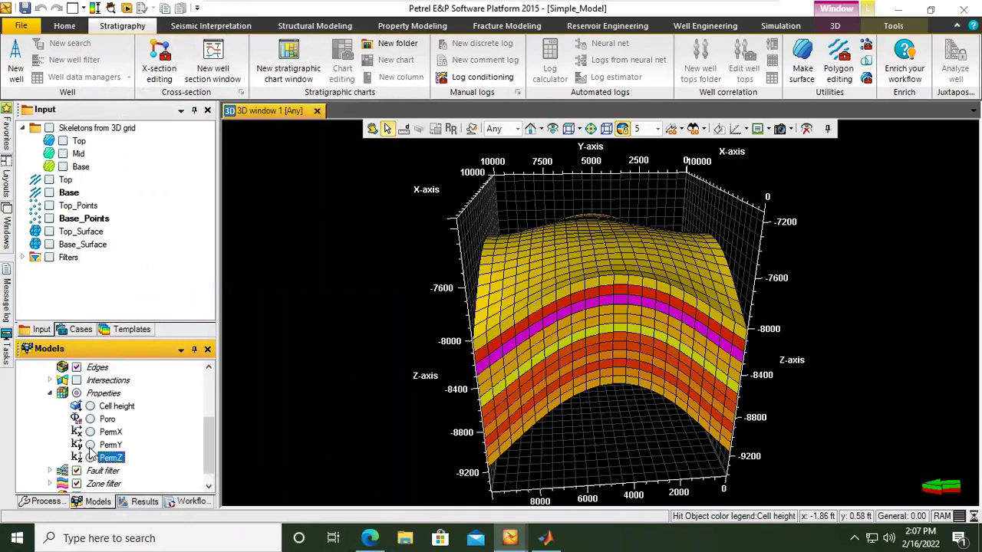
click(89, 458)
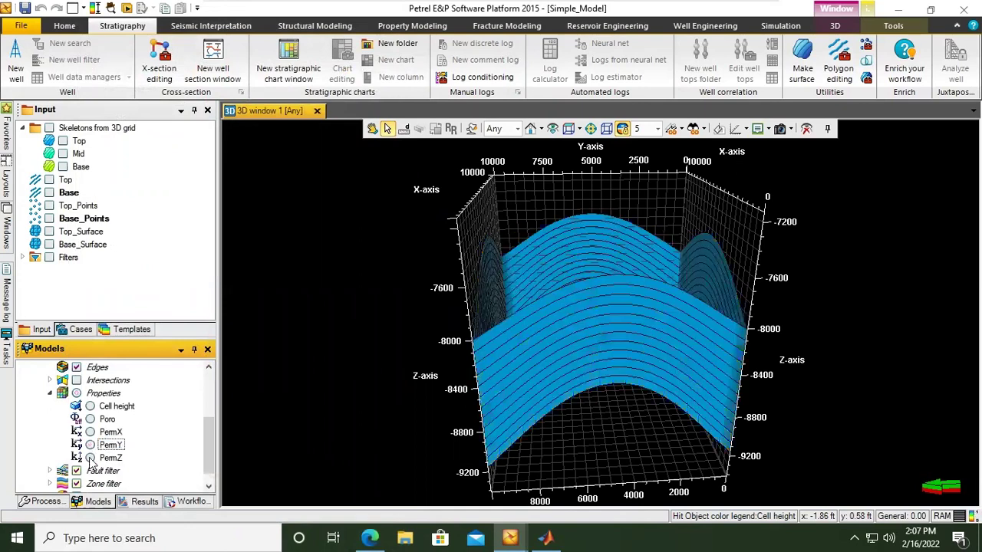
click(91, 446)
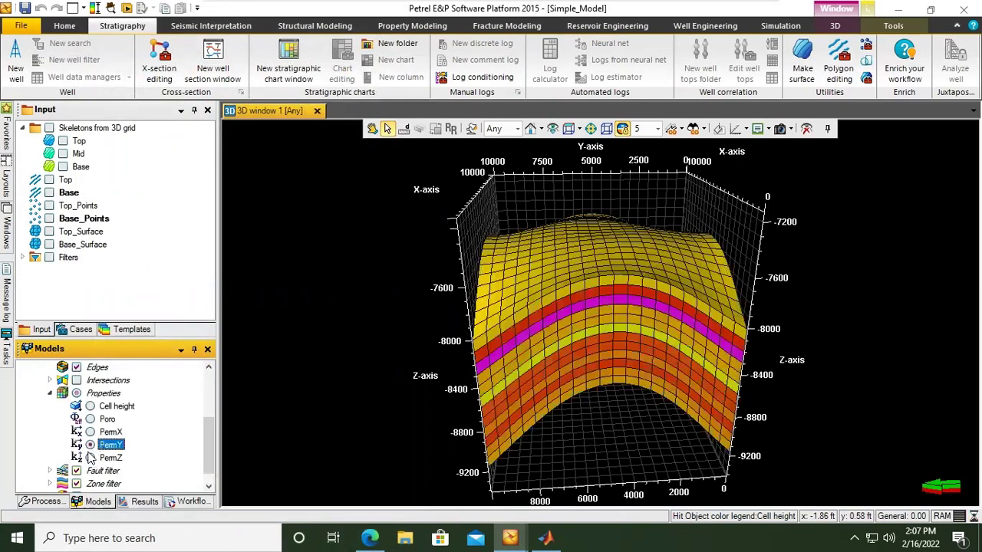